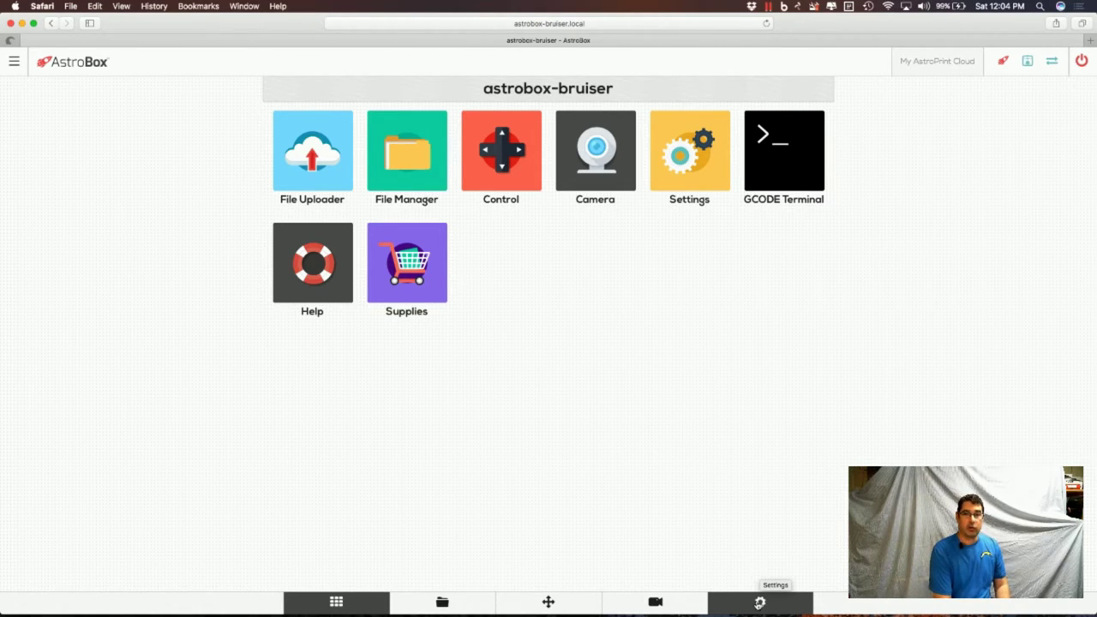
click(760, 603)
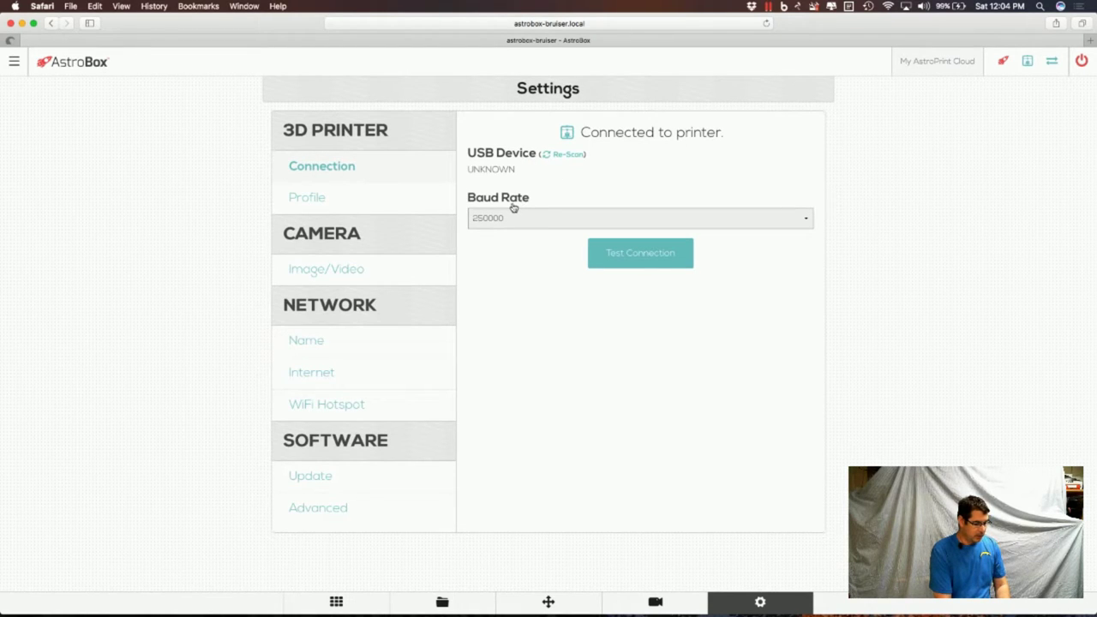
click(631, 252)
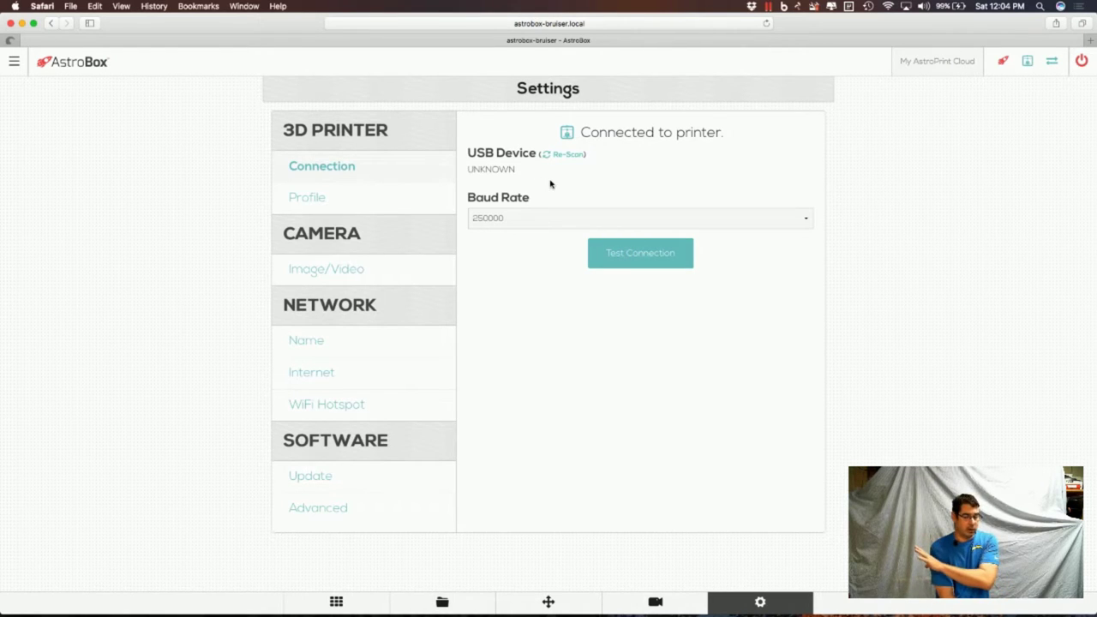
Save the printer profile with one extruder and heated bed off, then view Image/Video settings.
click(375, 202)
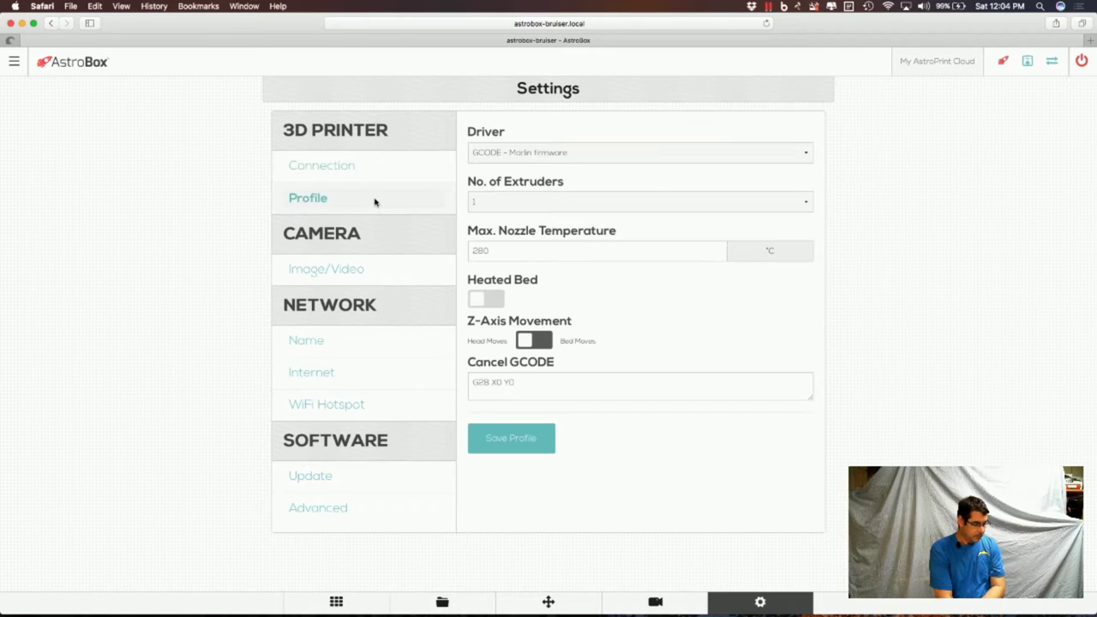
click(582, 206)
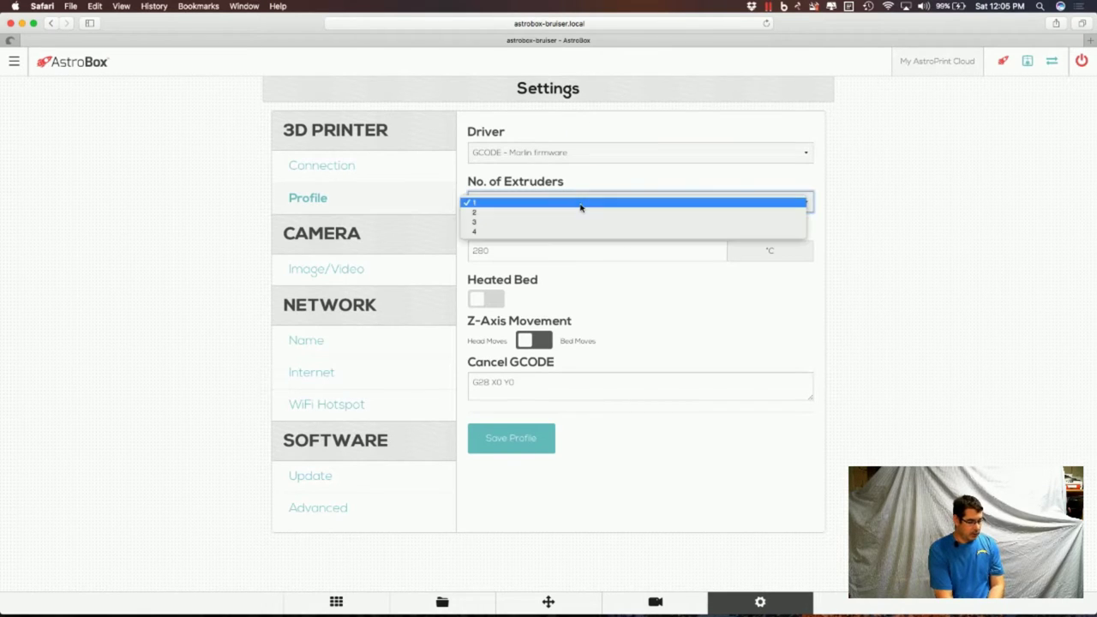
click(817, 172)
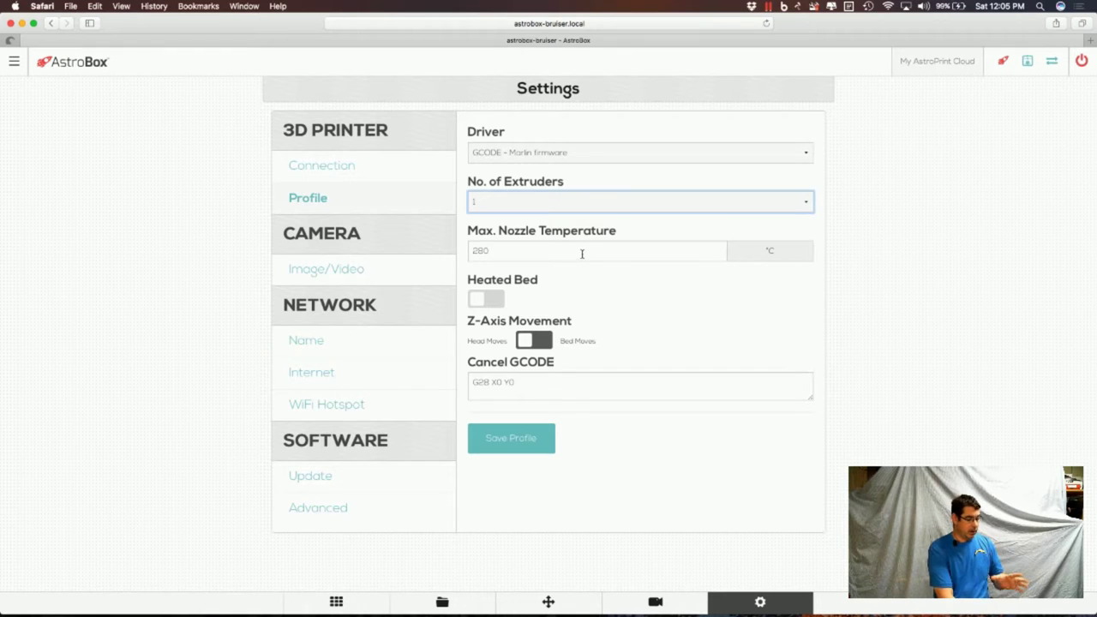
click(488, 302)
click(488, 302)
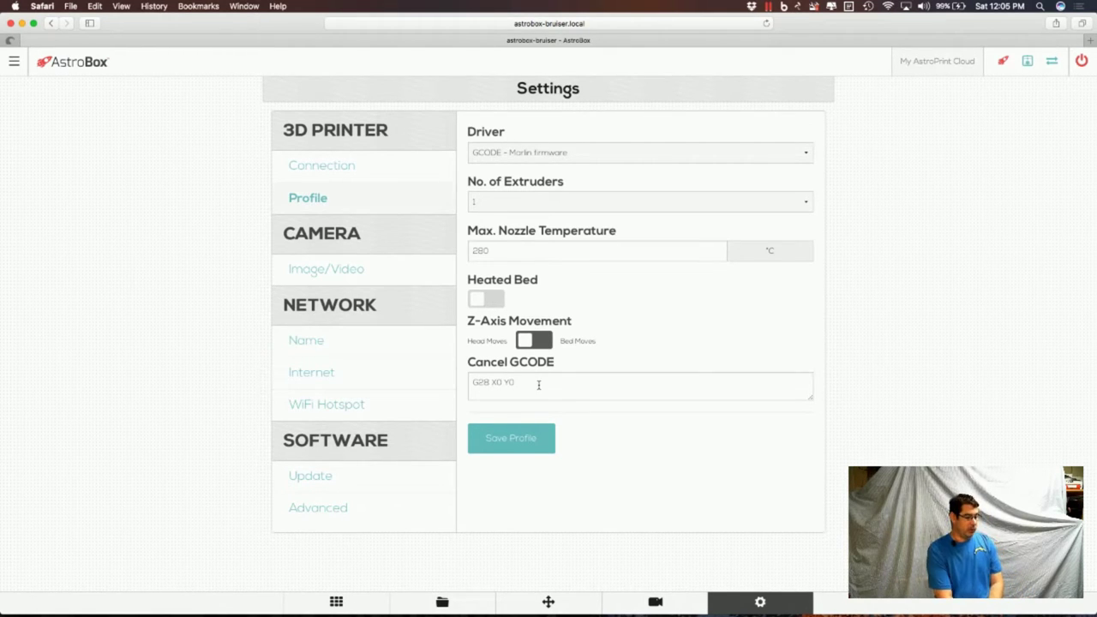
click(517, 439)
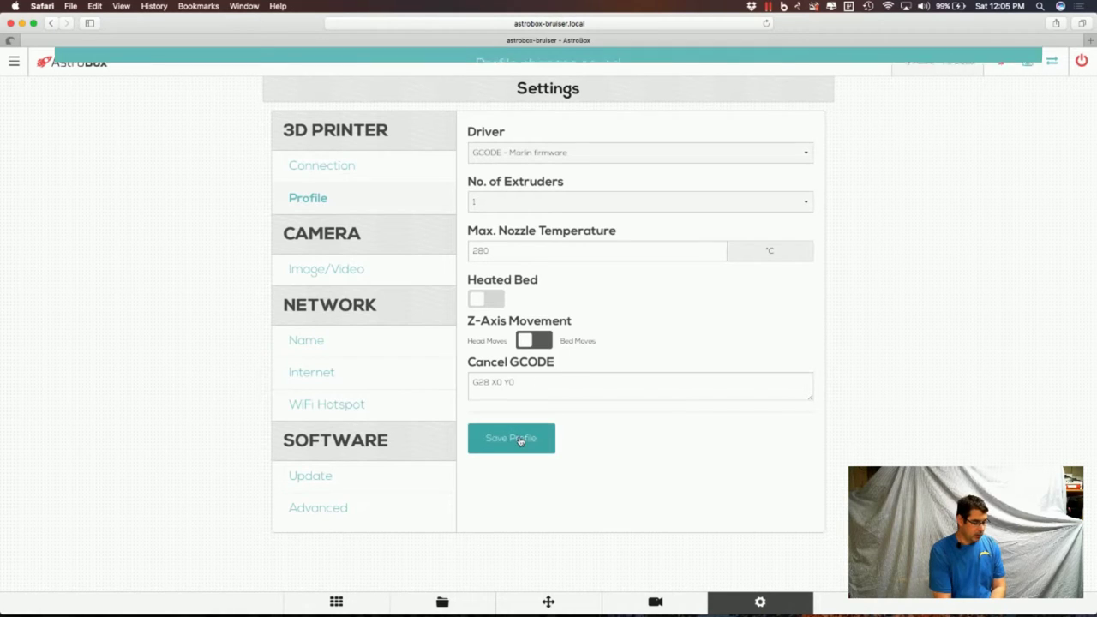
click(343, 271)
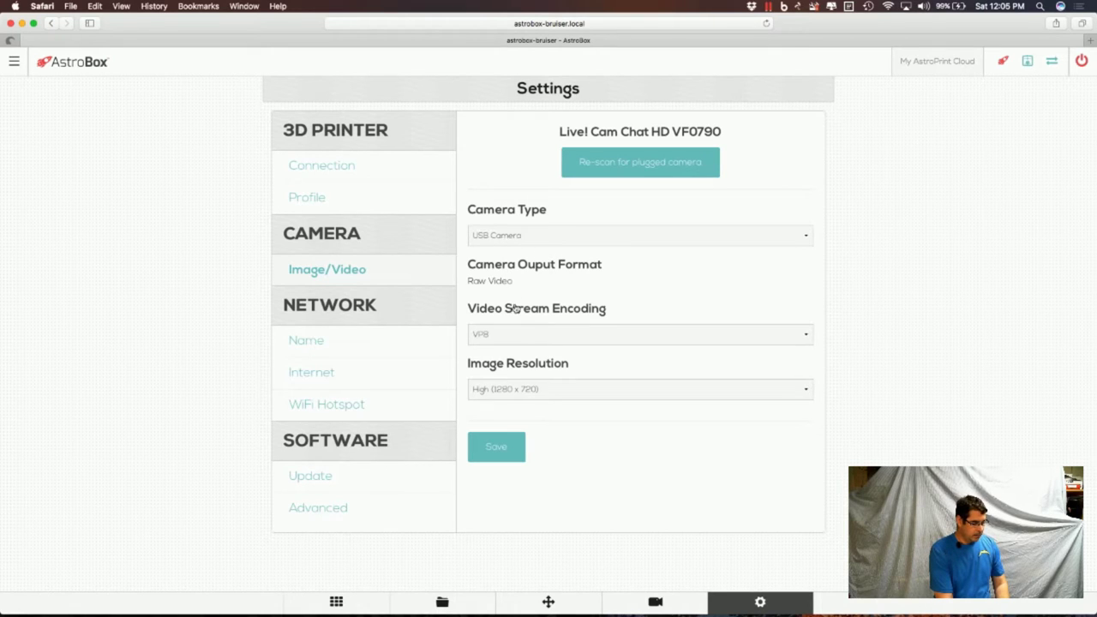
Set the camera stream to H.264 encoding at High (1280 x 720) resolution and save.
click(519, 339)
click(518, 327)
click(532, 392)
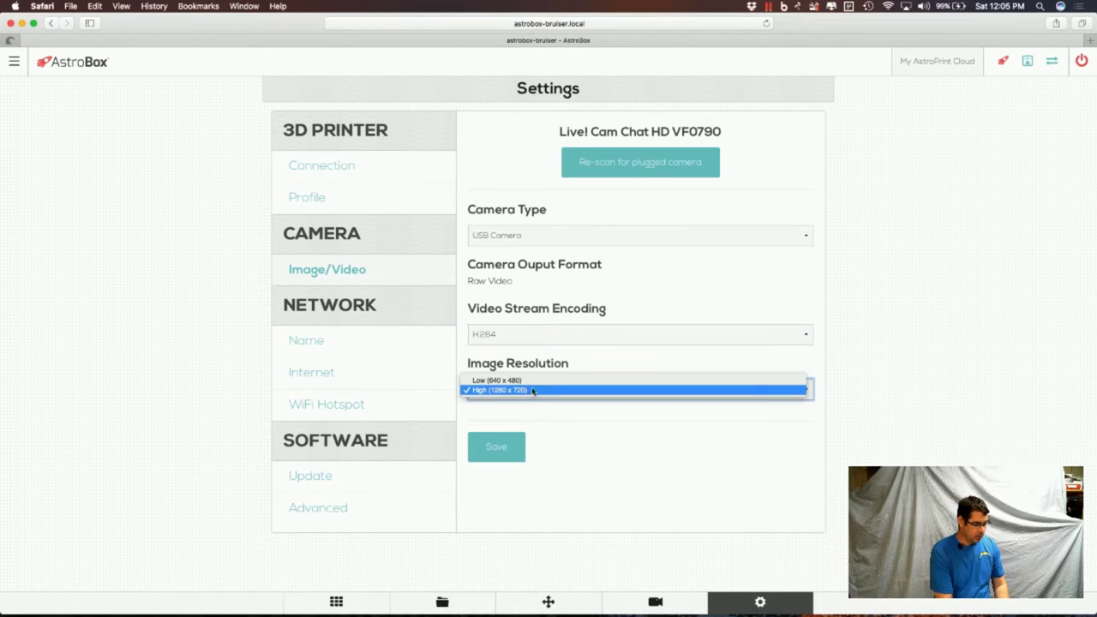
click(512, 391)
click(501, 446)
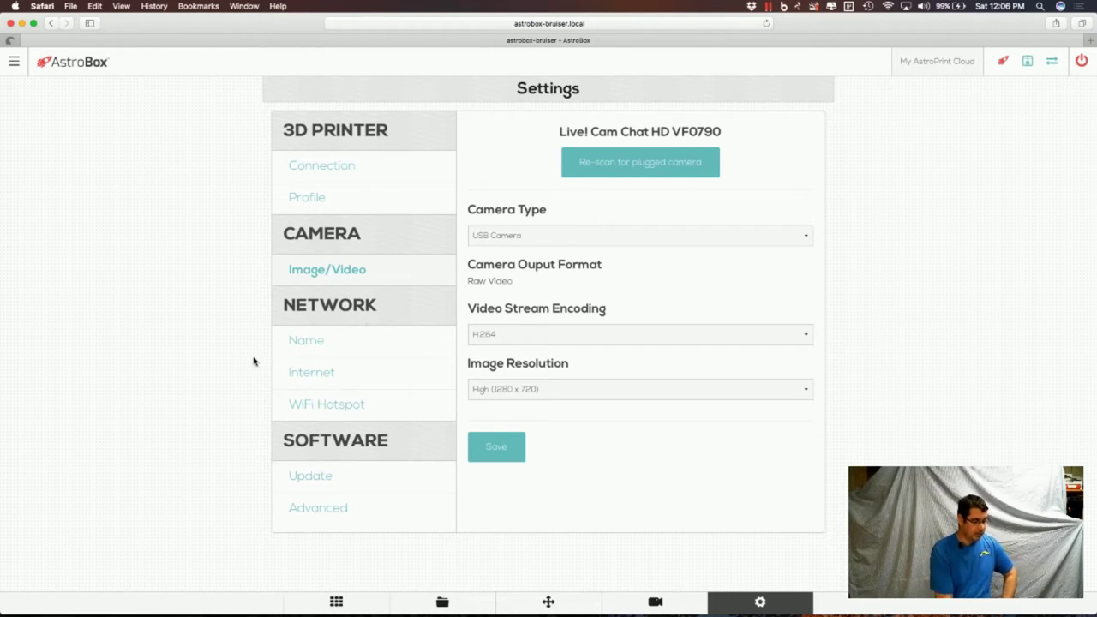
Review the device's network name field, then view the Internet wireless connection and IP address.
click(313, 344)
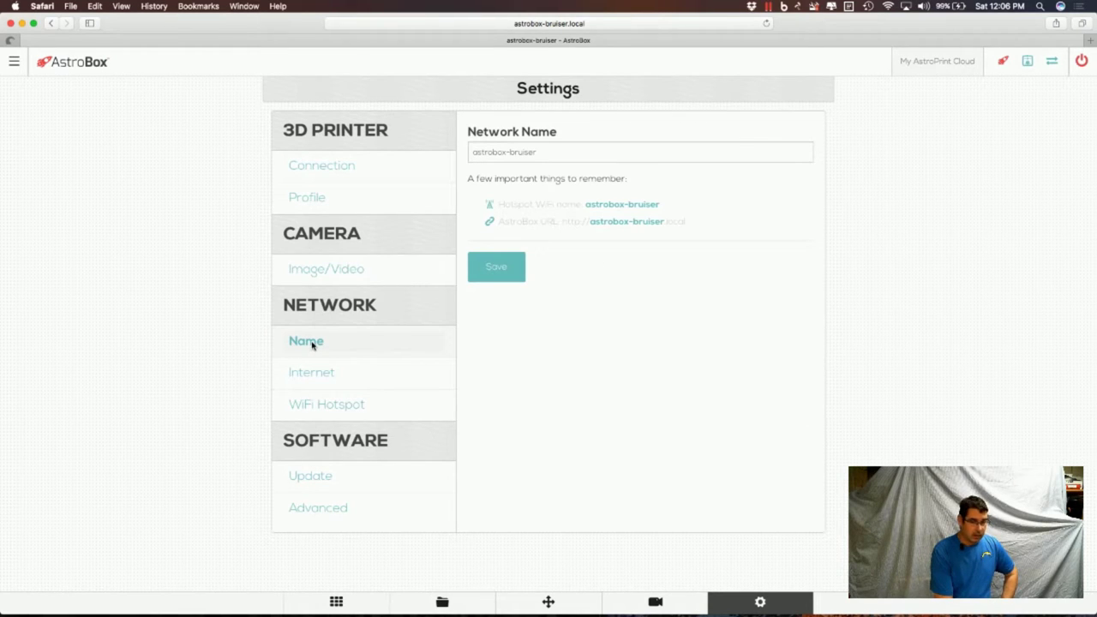
click(547, 152)
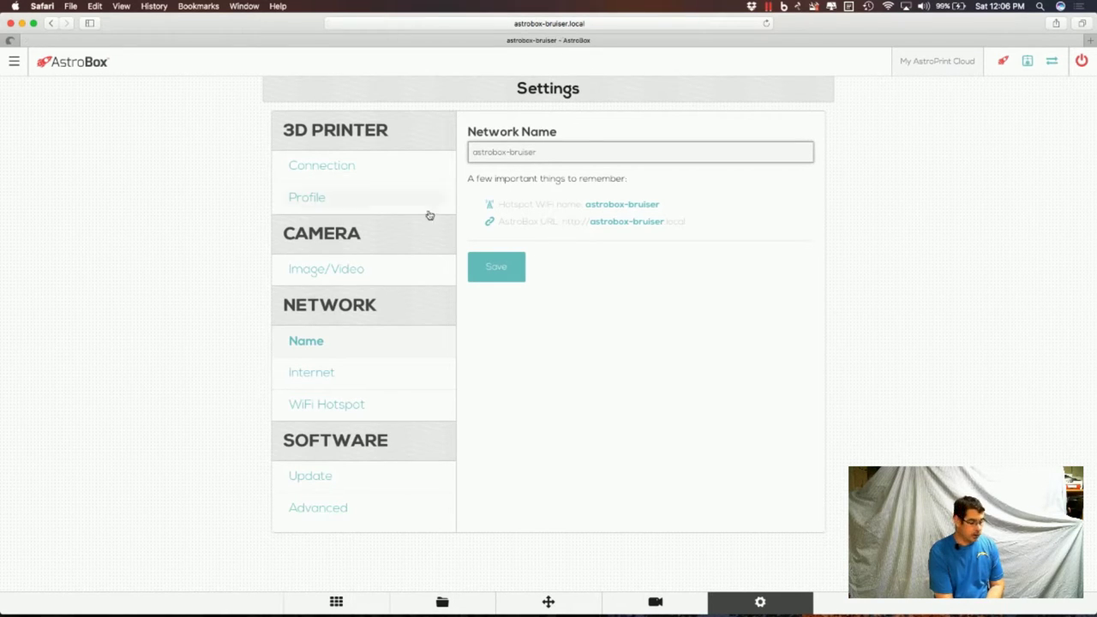
click(332, 374)
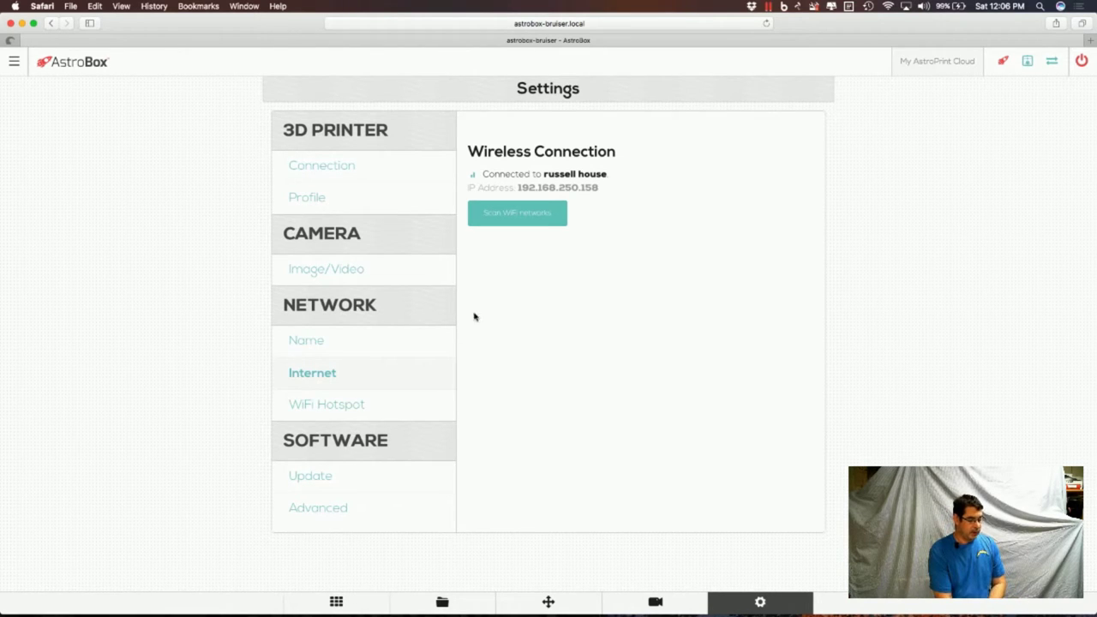
Show the WiFi Hotspot settings reporting the local hotspot on astrobox-bruiser.
click(350, 408)
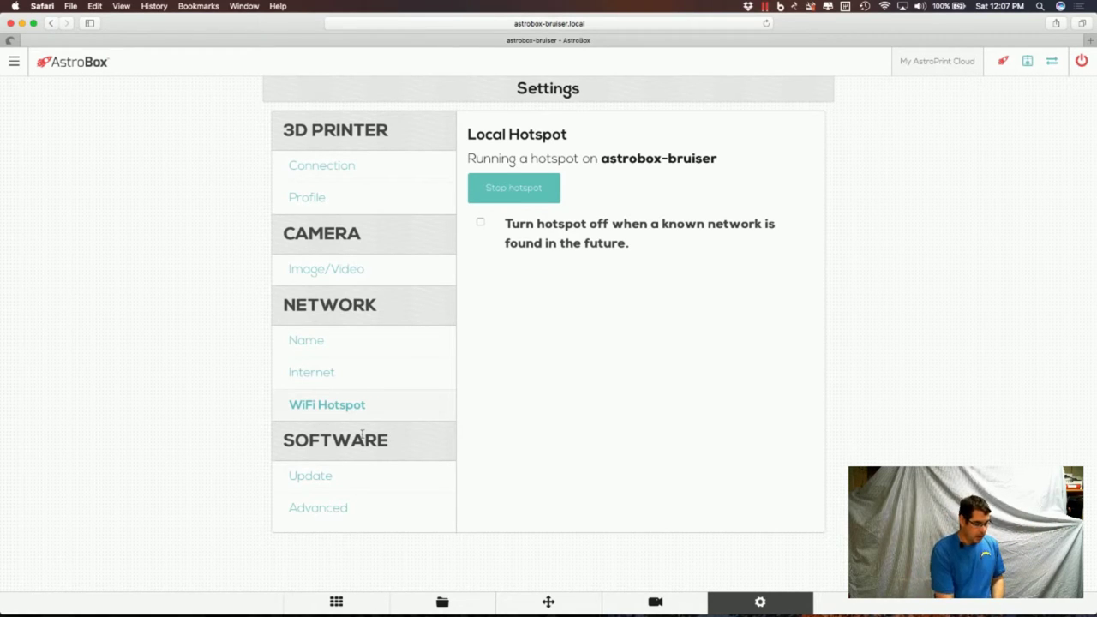
Check the v0.10(7) software version and Advanced settings, then return to the app-tile home screen.
click(327, 482)
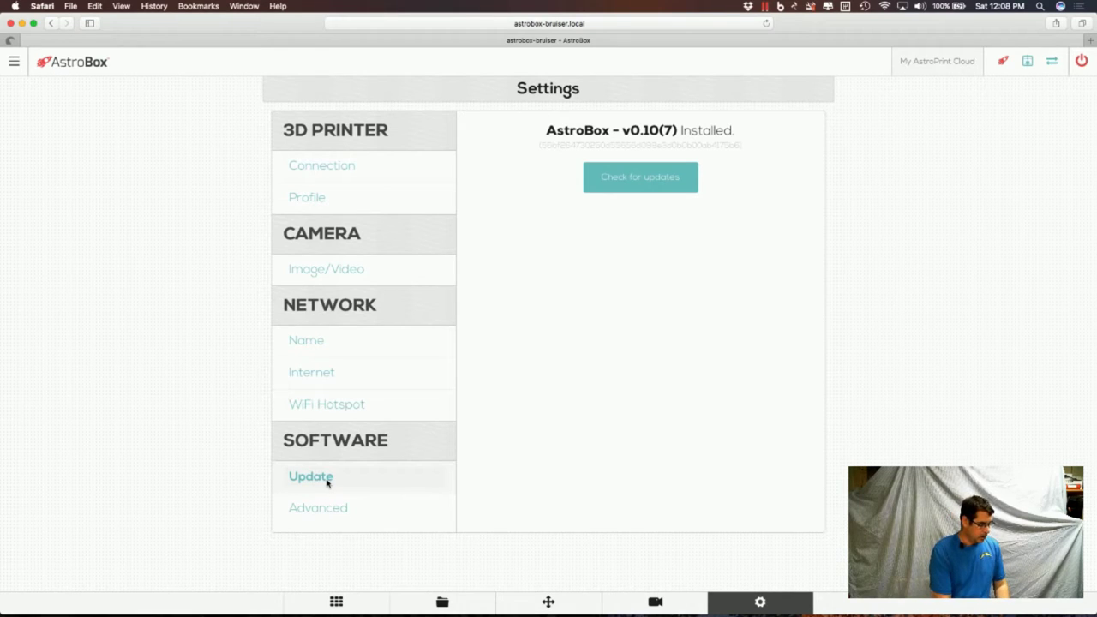
click(335, 512)
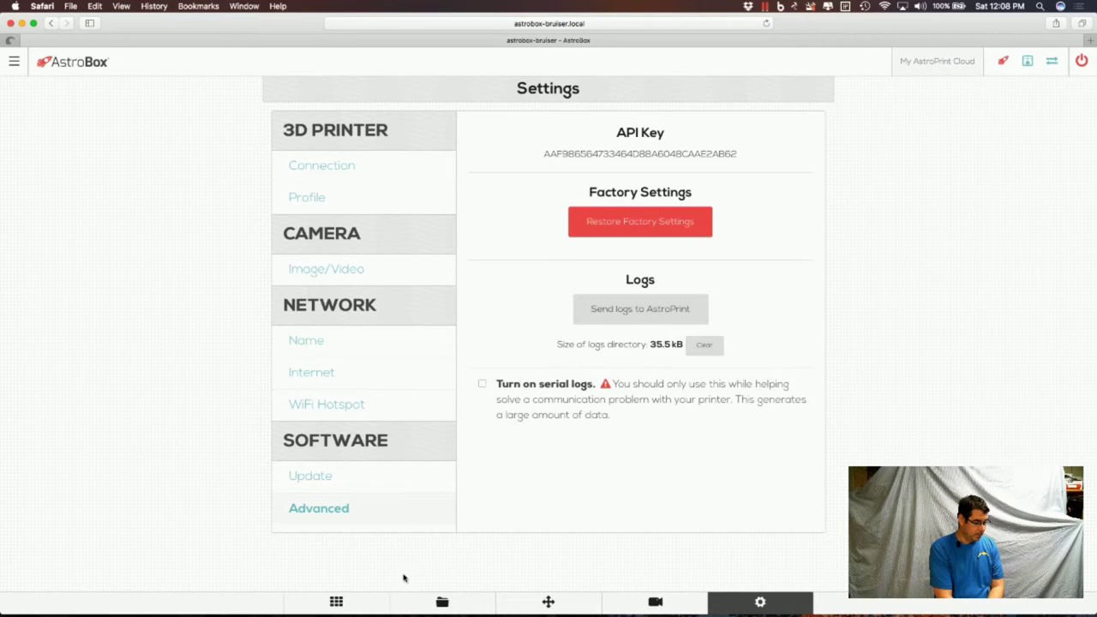
click(338, 602)
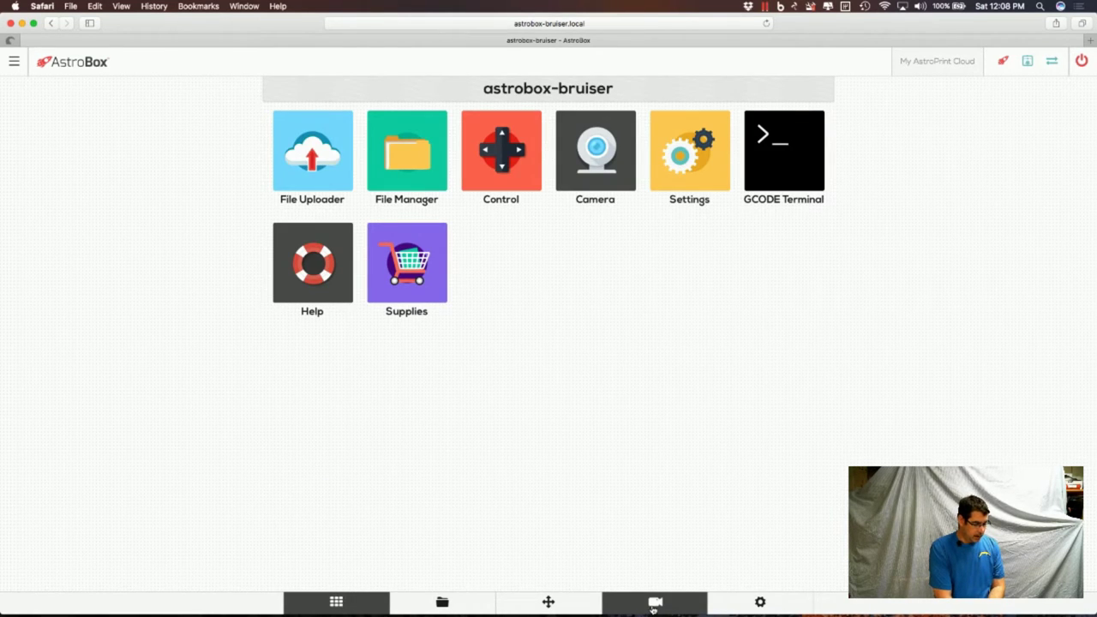
Take a still photo of the printer from the camera page.
click(654, 604)
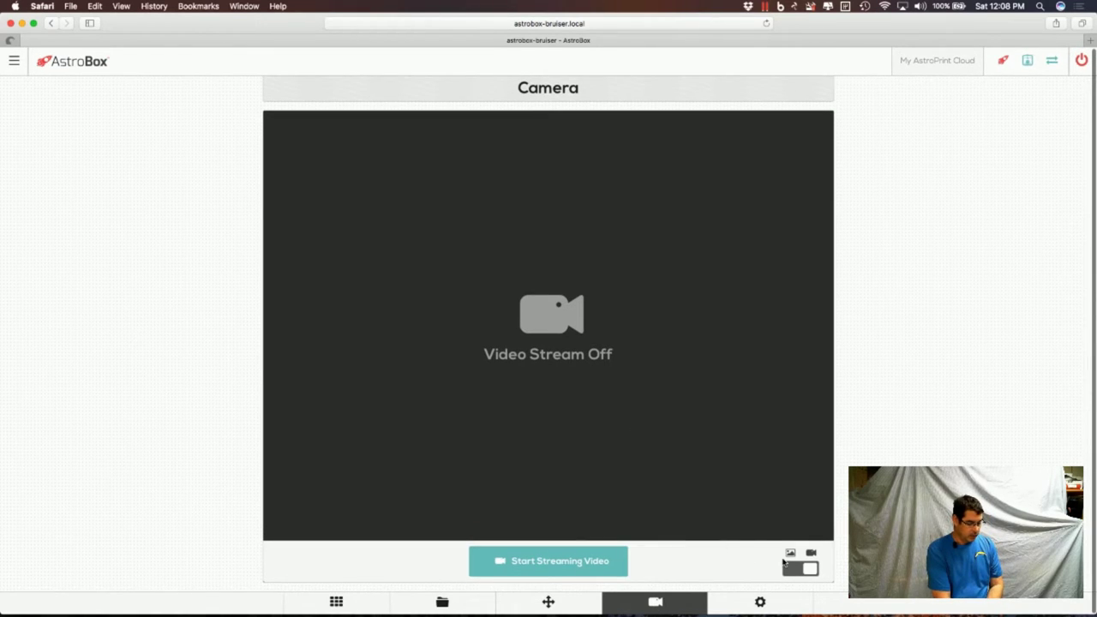
click(796, 569)
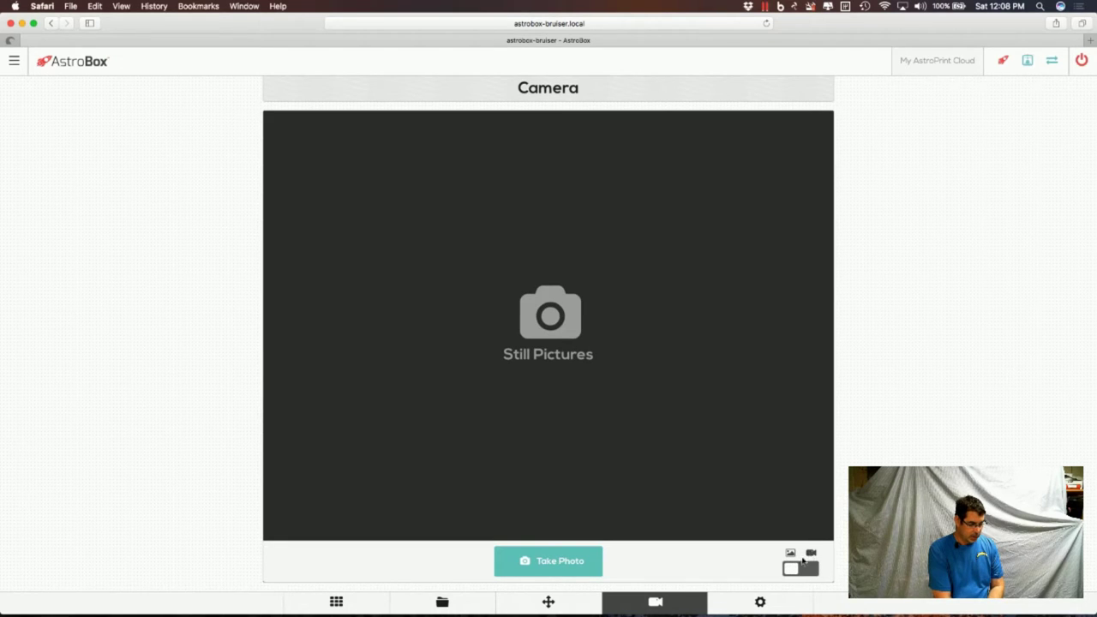
click(576, 572)
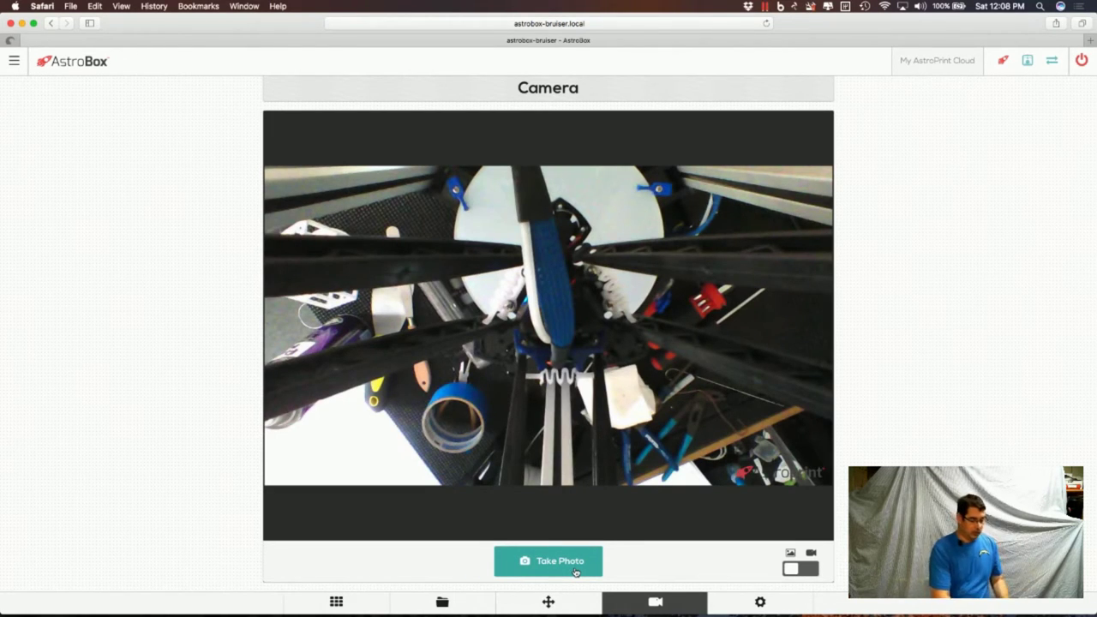
Switch back to video, start streaming live, then go to Printer Controls.
click(803, 569)
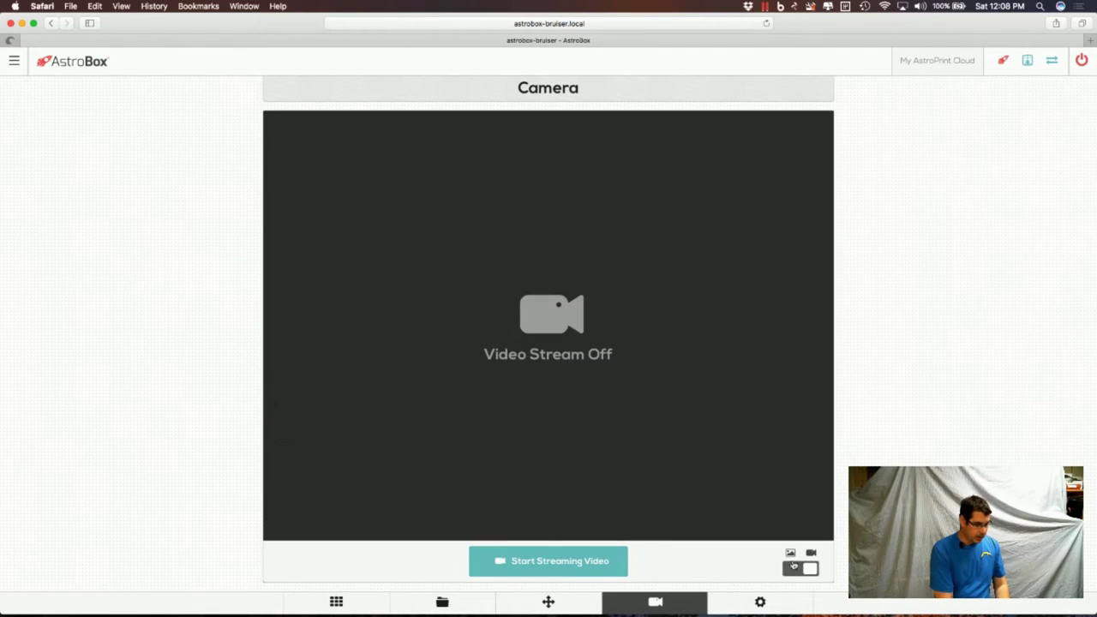
click(542, 563)
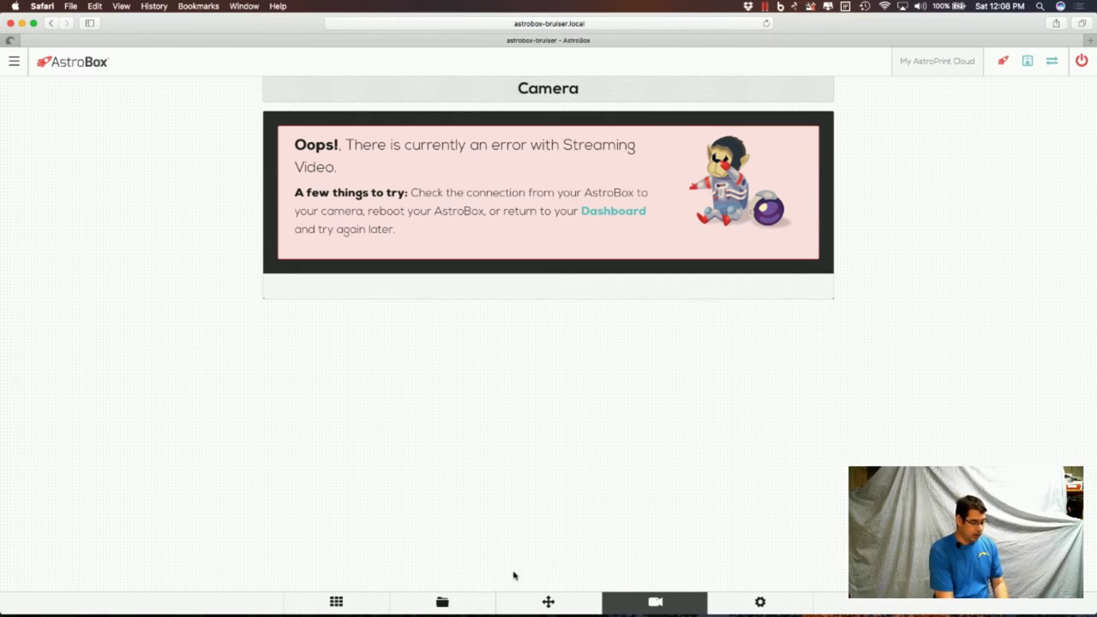
click(548, 603)
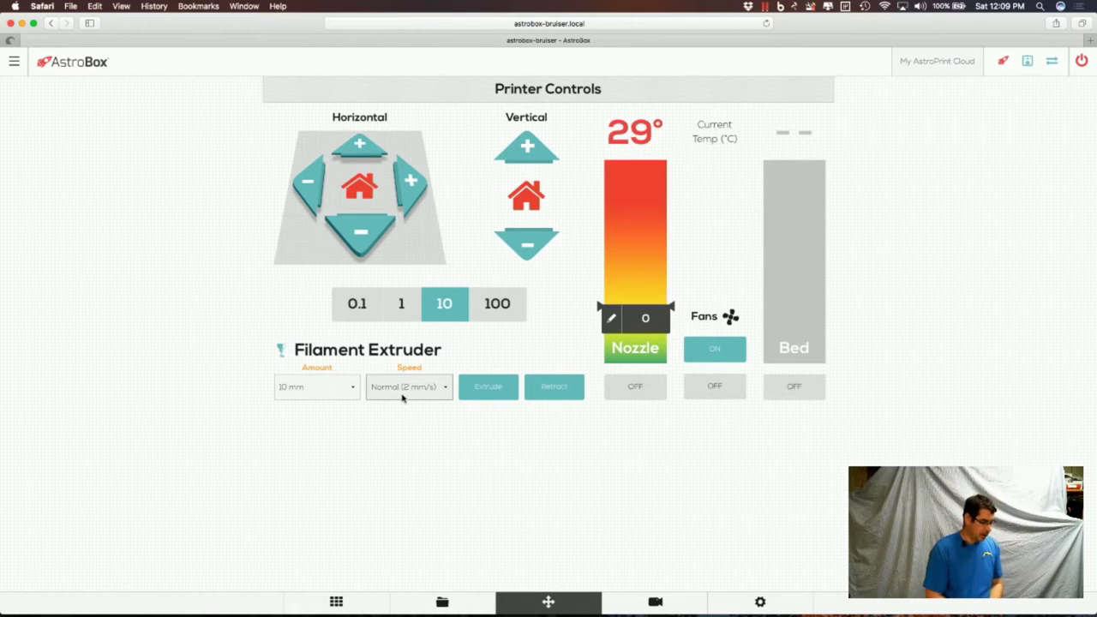
Set a custom 300 mm filament extrusion amount, then go to the empty File Manager.
click(339, 388)
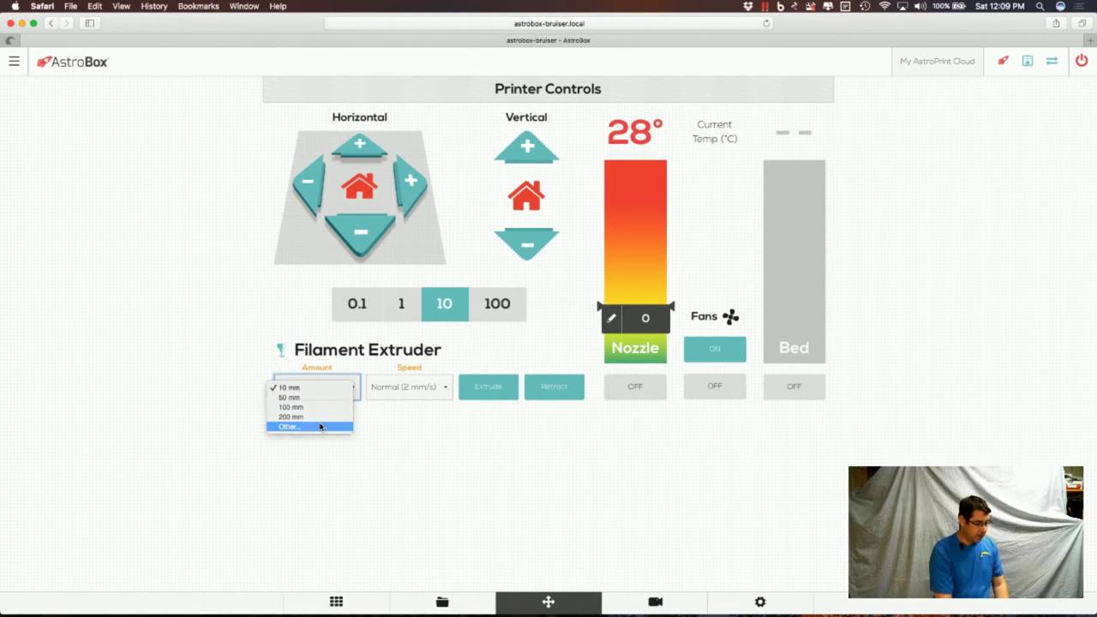
click(320, 426)
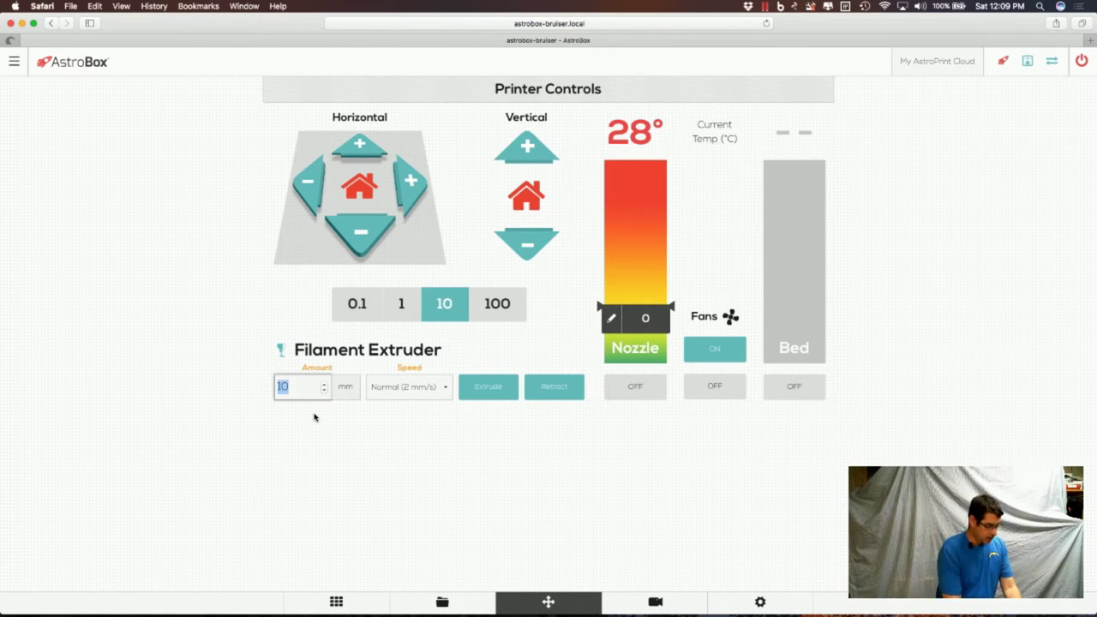
text(300)
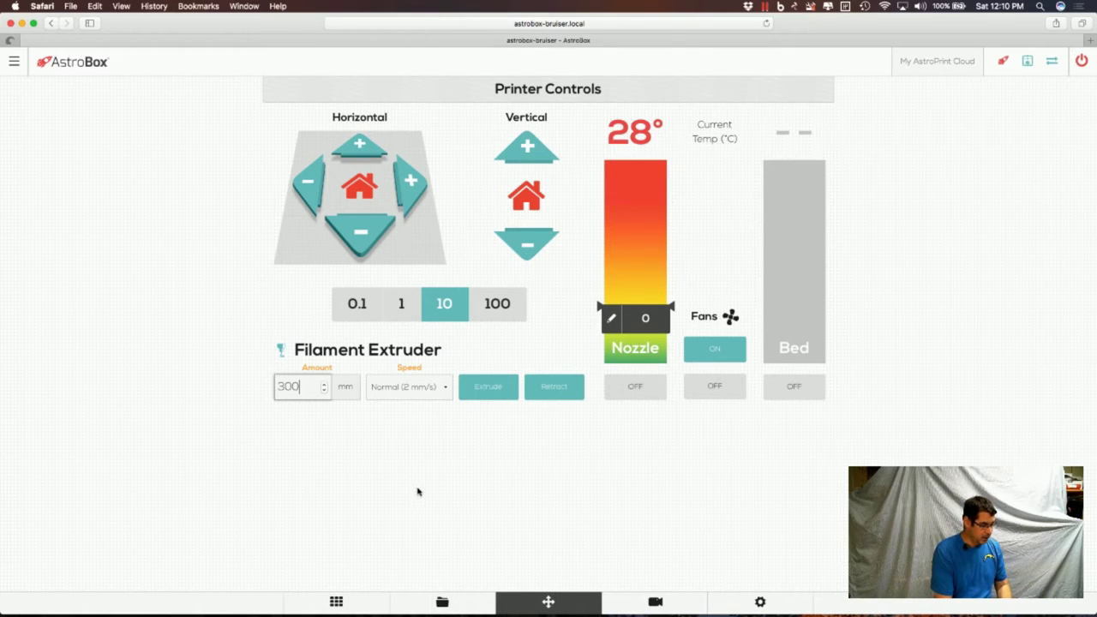
click(441, 600)
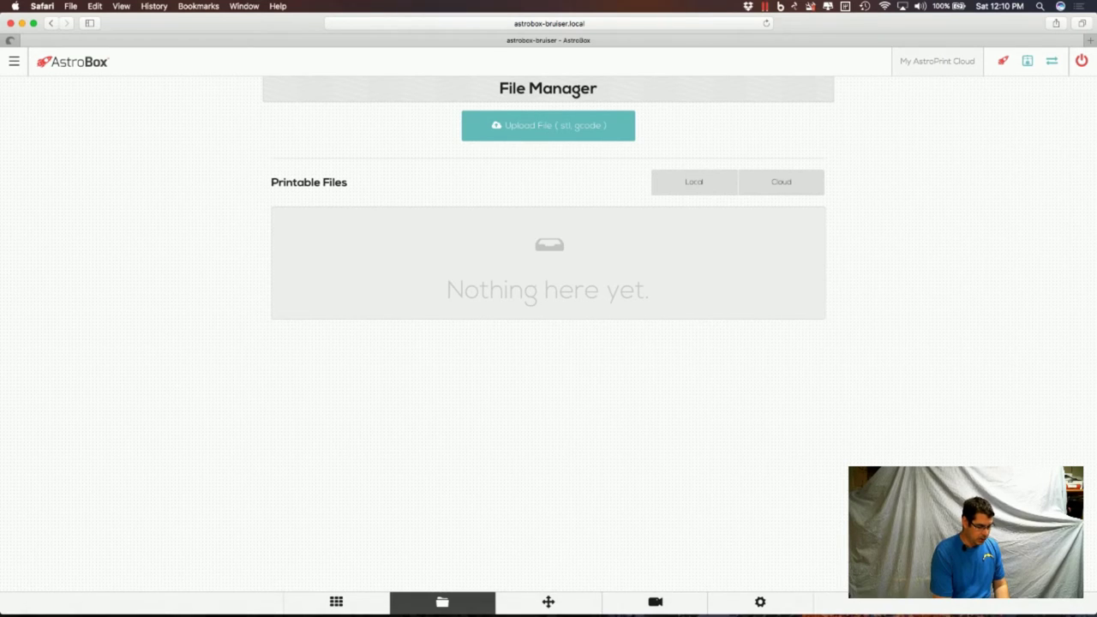
Browse Downloads and drag 3DBenchy.gcode onto the upload area.
mouse_move(900, 610)
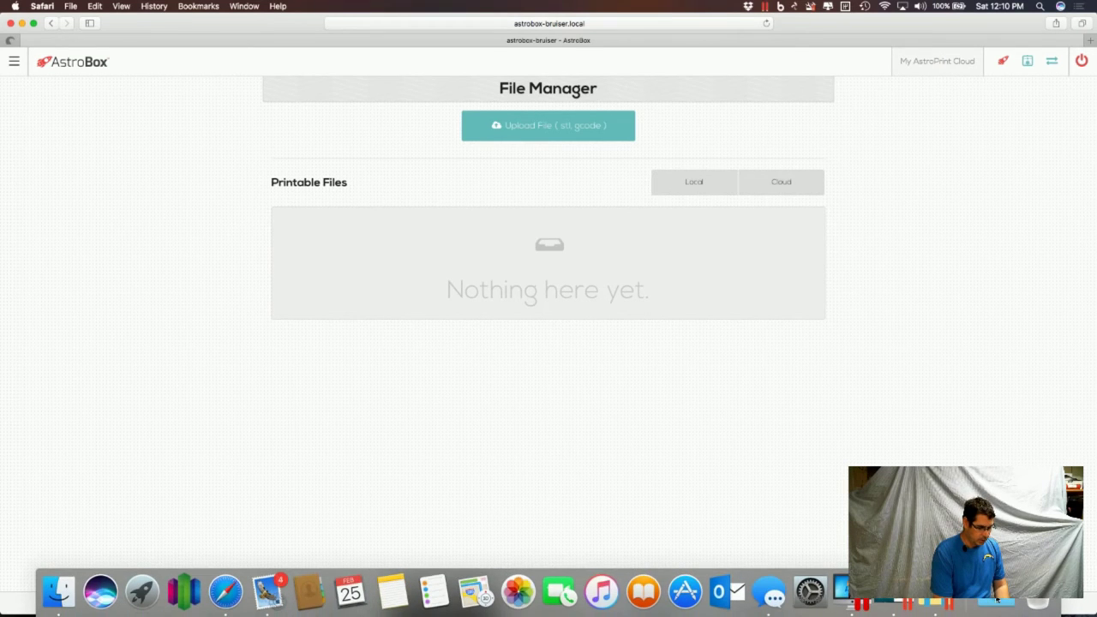
click(997, 600)
scroll(833, 472, down, 1)
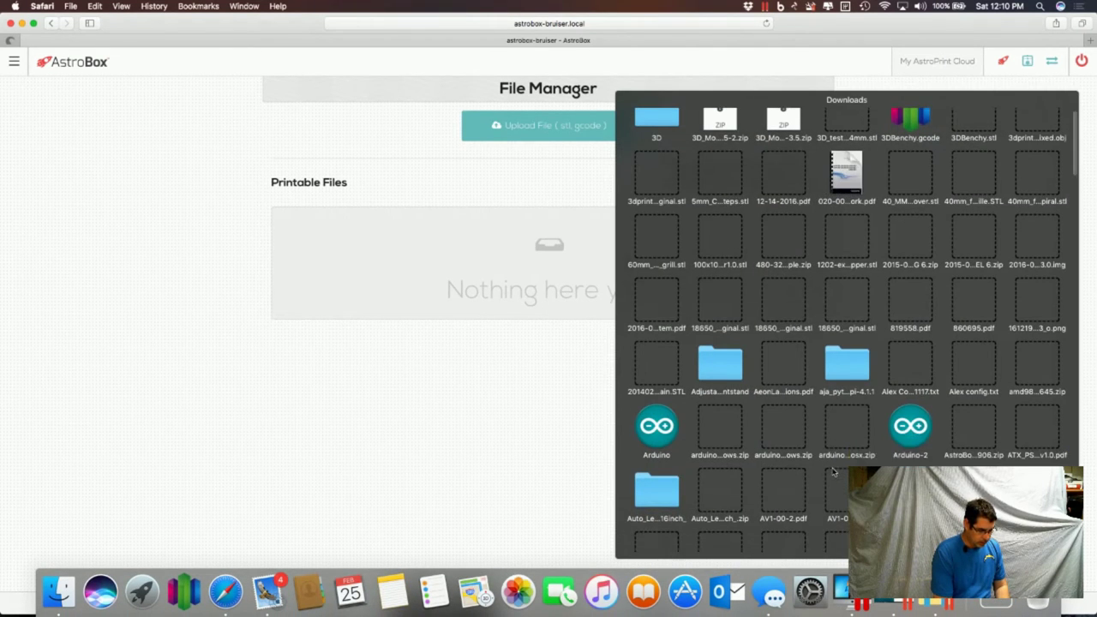
scroll(900, 293, up, 1)
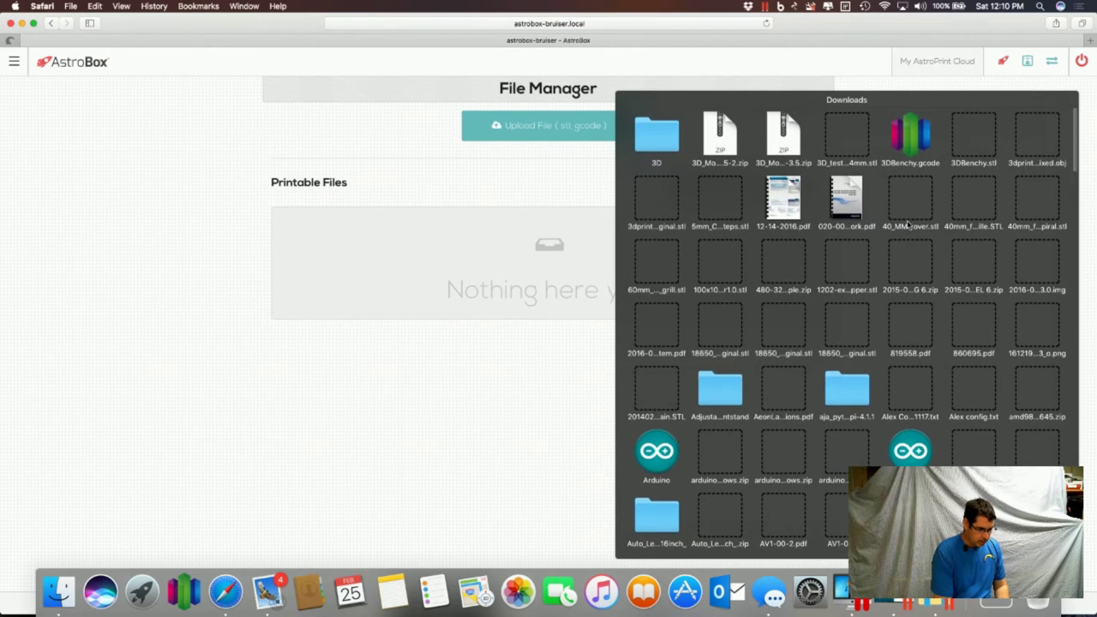
drag(911, 137, 576, 282)
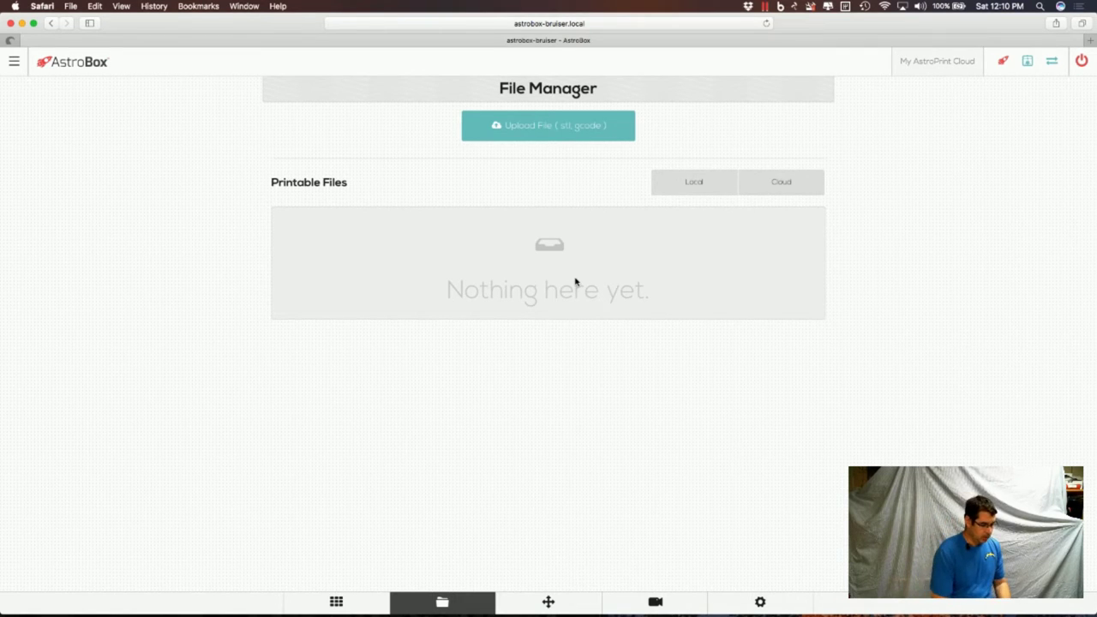
Choose 3DBenchy.stl instead in the file picker for upload.
click(543, 128)
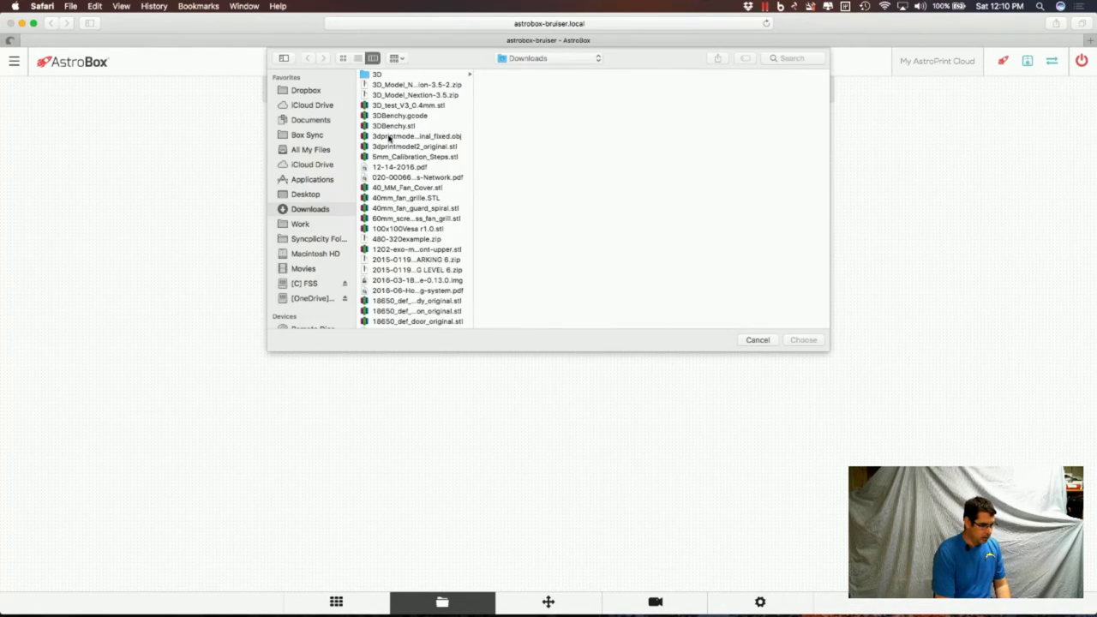
click(395, 115)
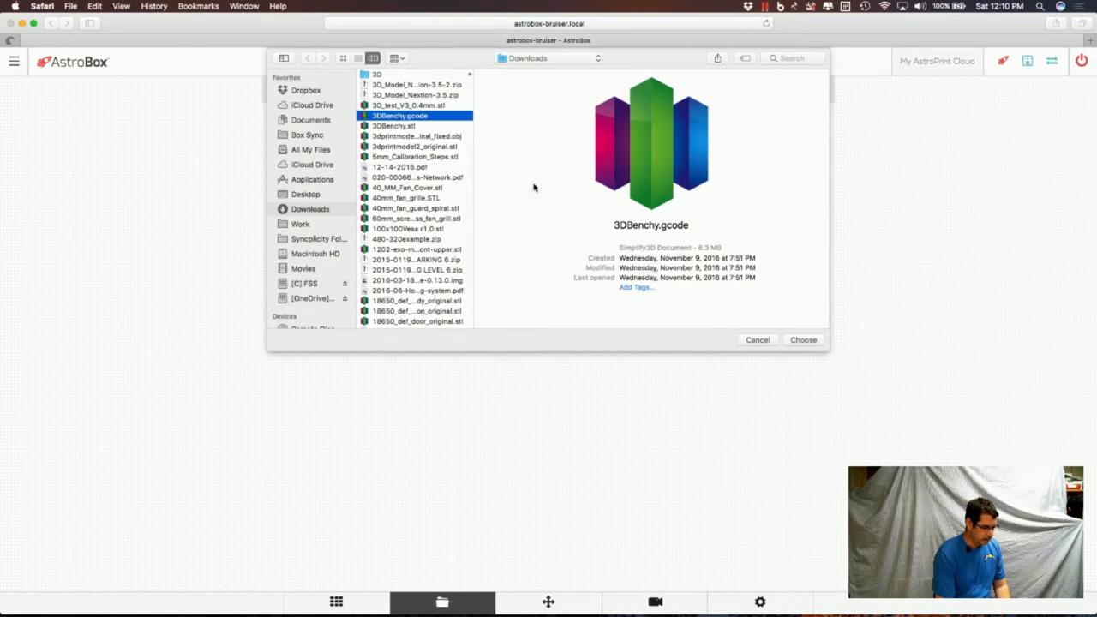
click(448, 126)
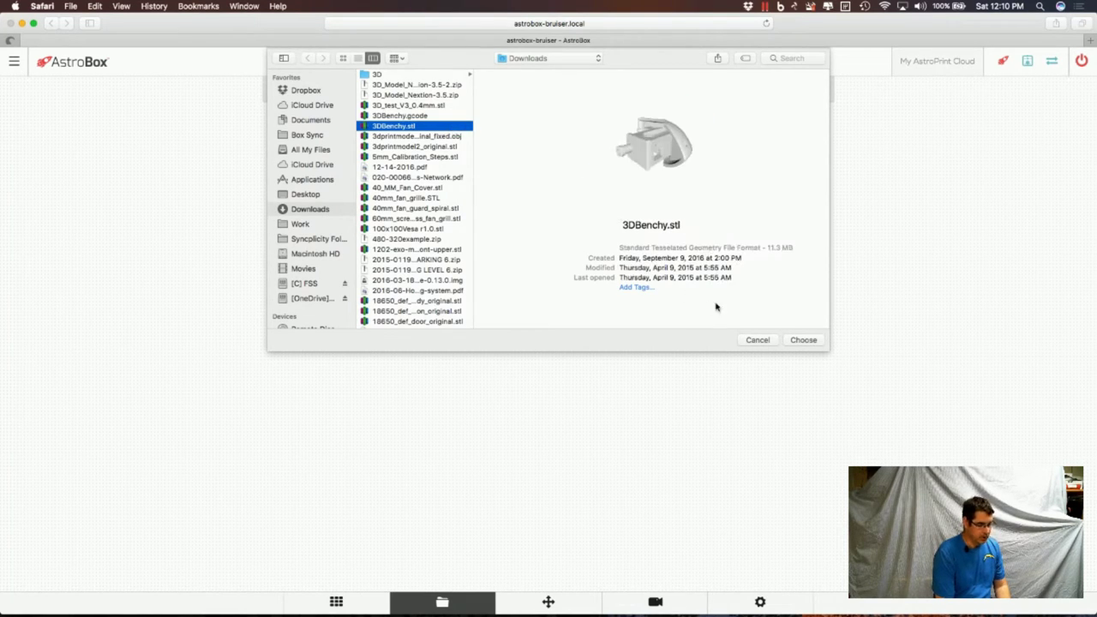
click(803, 340)
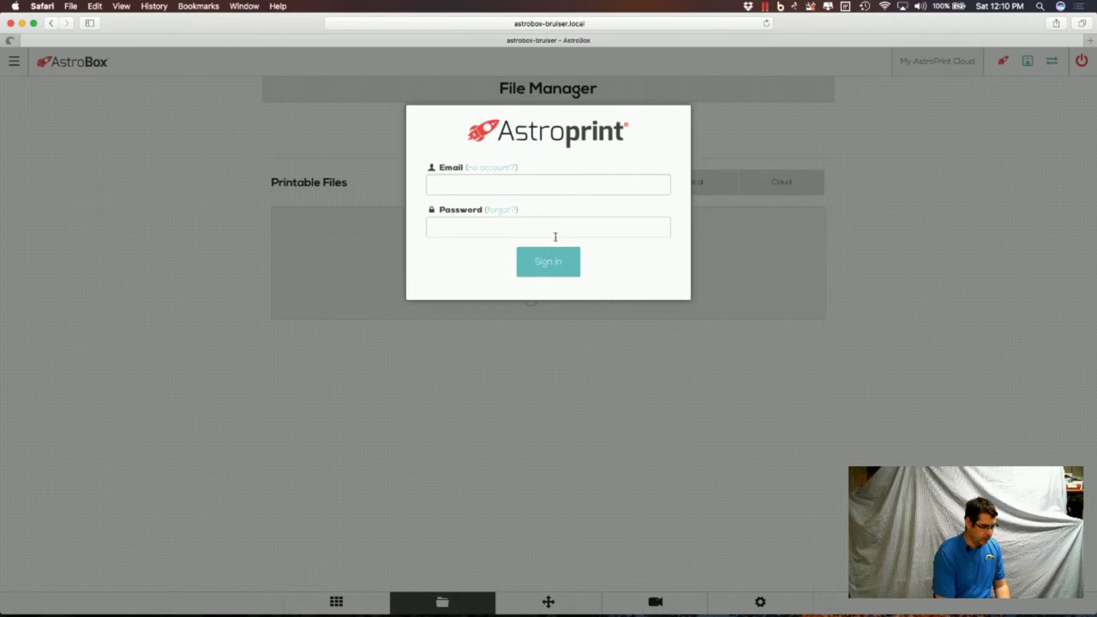
Fill in the AstroPrint account e-mail and submit the sign-in.
click(568, 186)
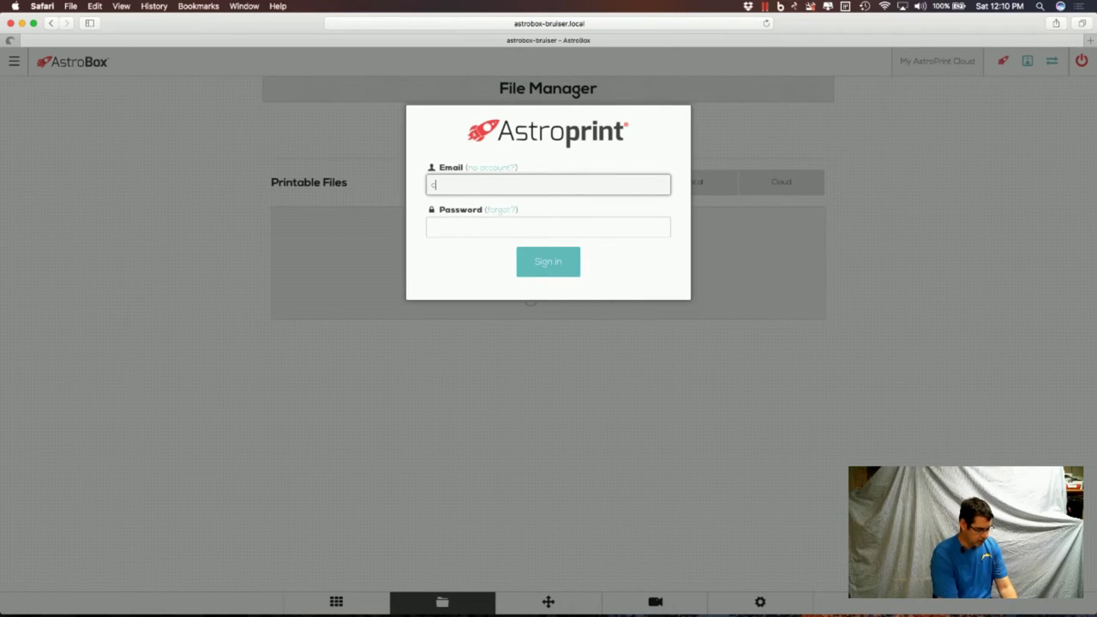
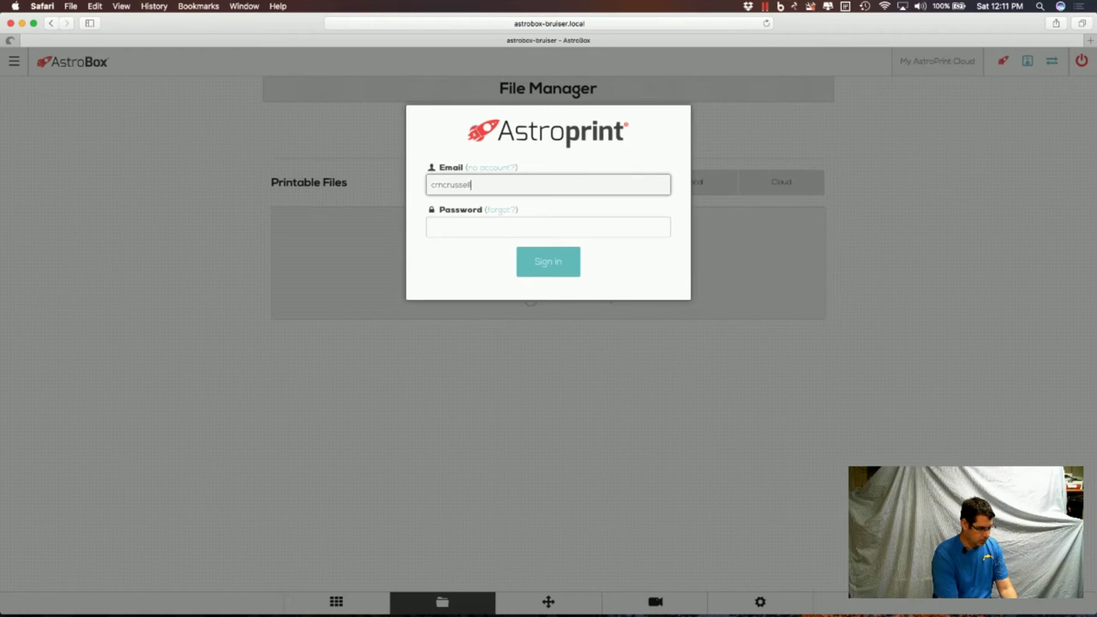
key(Tab)
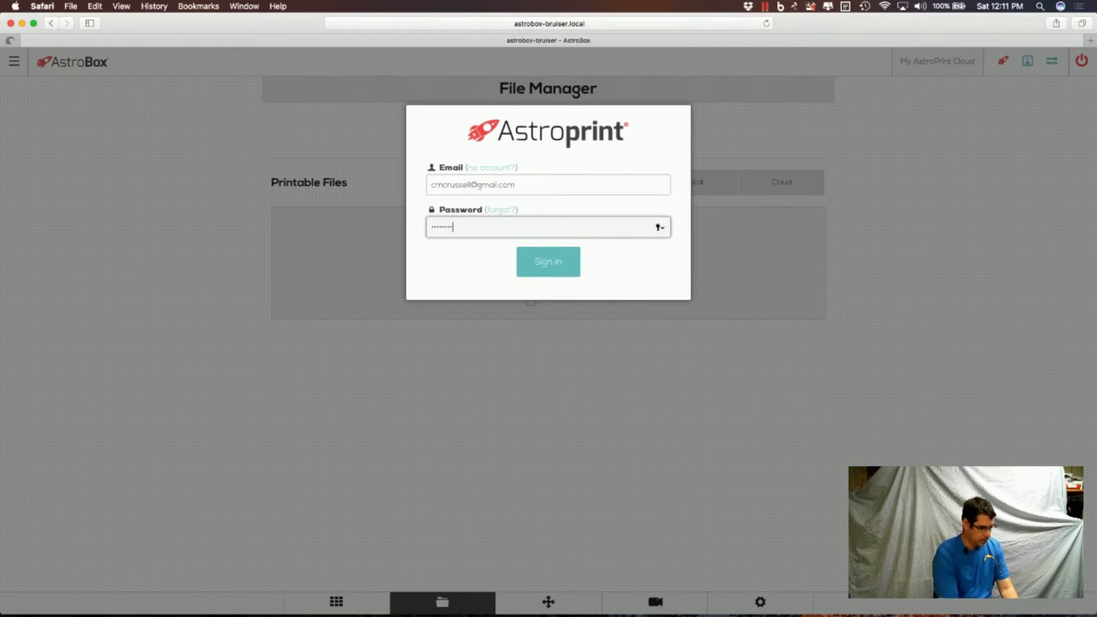
key(Return)
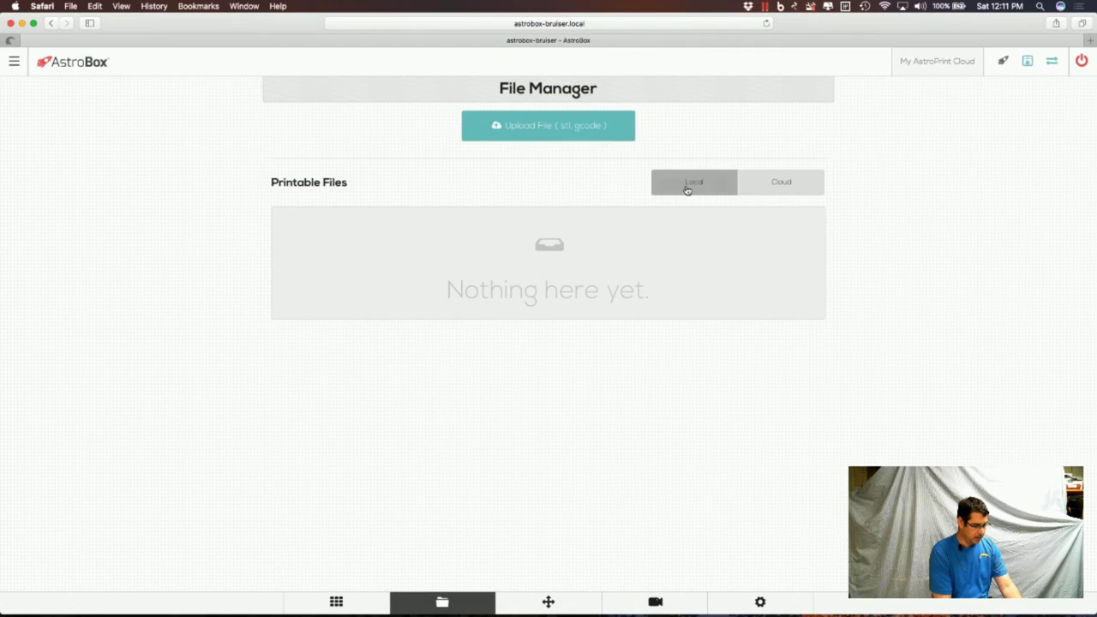
From the Local files list, select 3DBenchy.stl for upload.
click(687, 190)
click(580, 135)
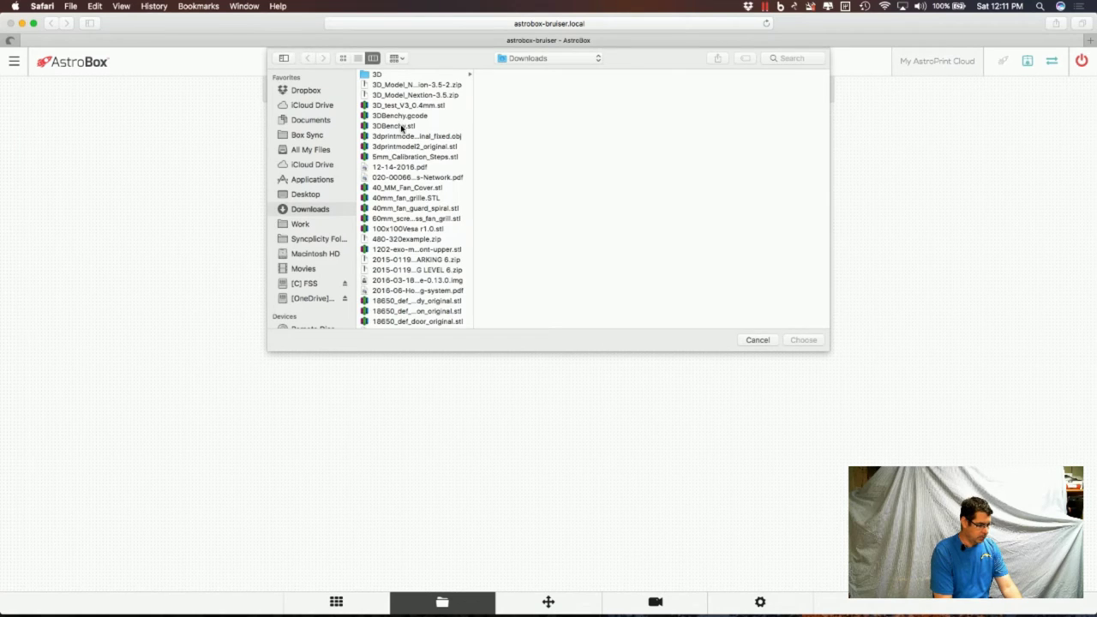
click(403, 126)
click(803, 346)
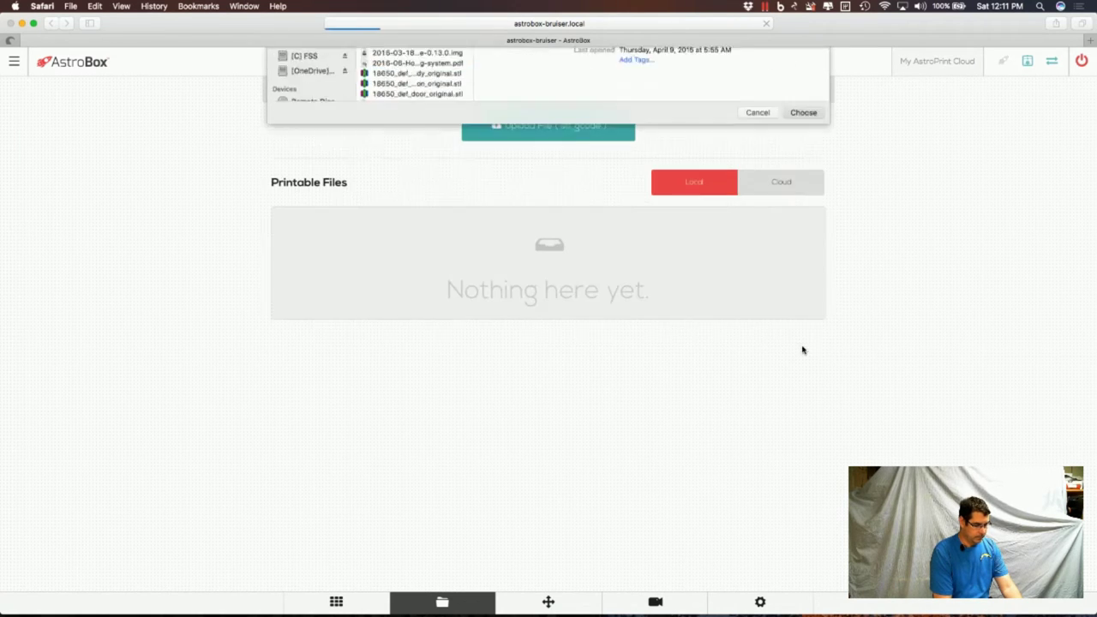
Save the browser password and log back into AstroBox with the account password.
click(671, 110)
click(648, 254)
text(••••••••)
key(Return)
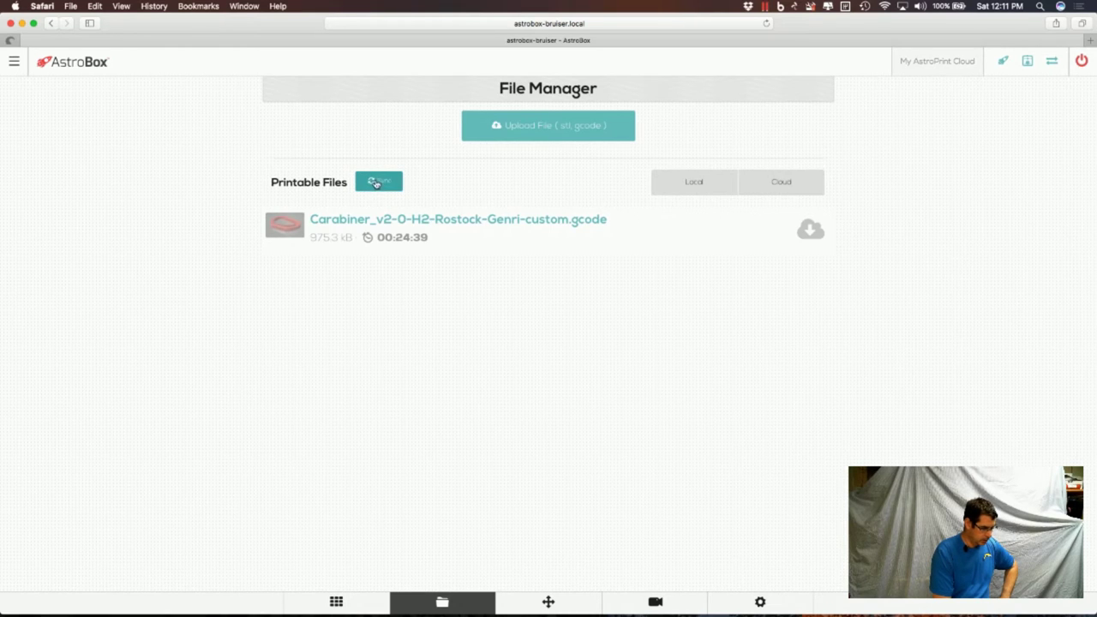
Sync printable files with the cloud and upload 3DBenchy.stl again.
click(384, 185)
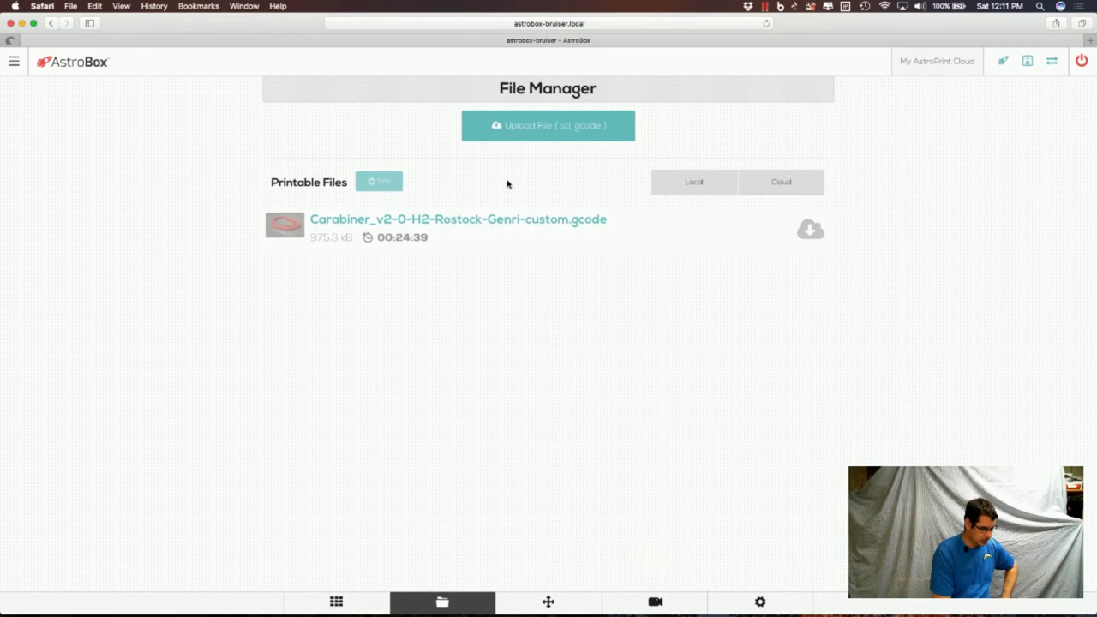
click(537, 128)
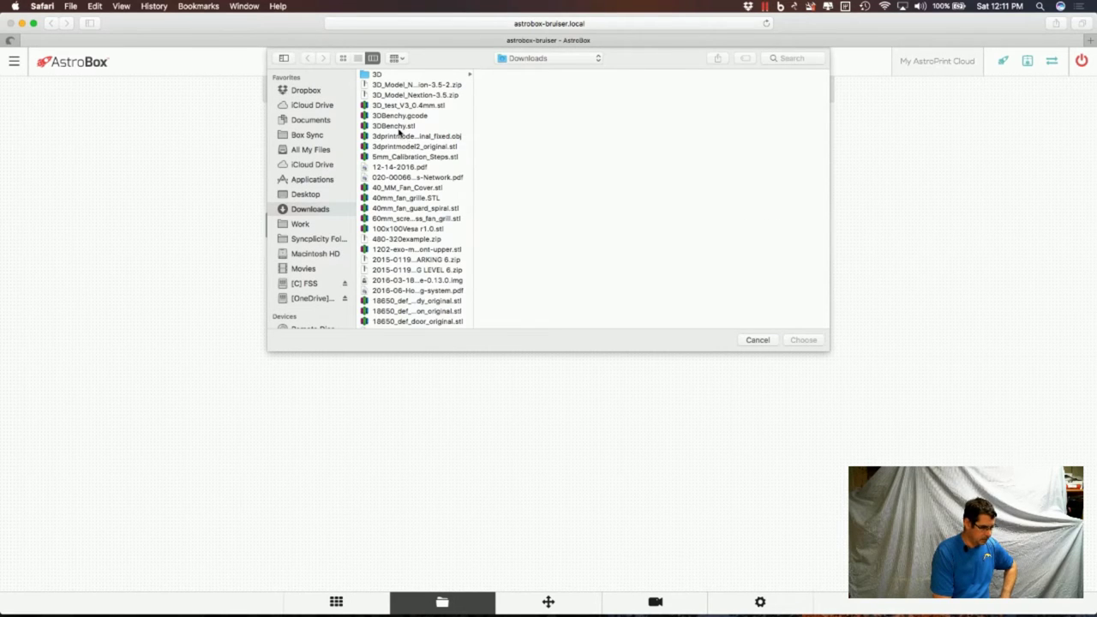
click(398, 127)
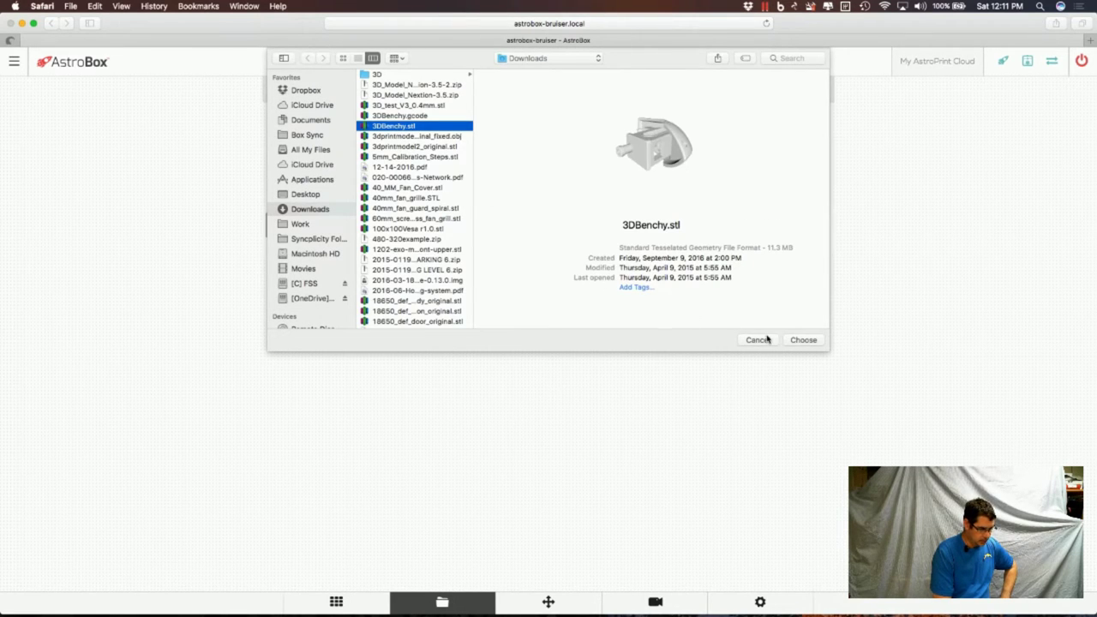
click(803, 341)
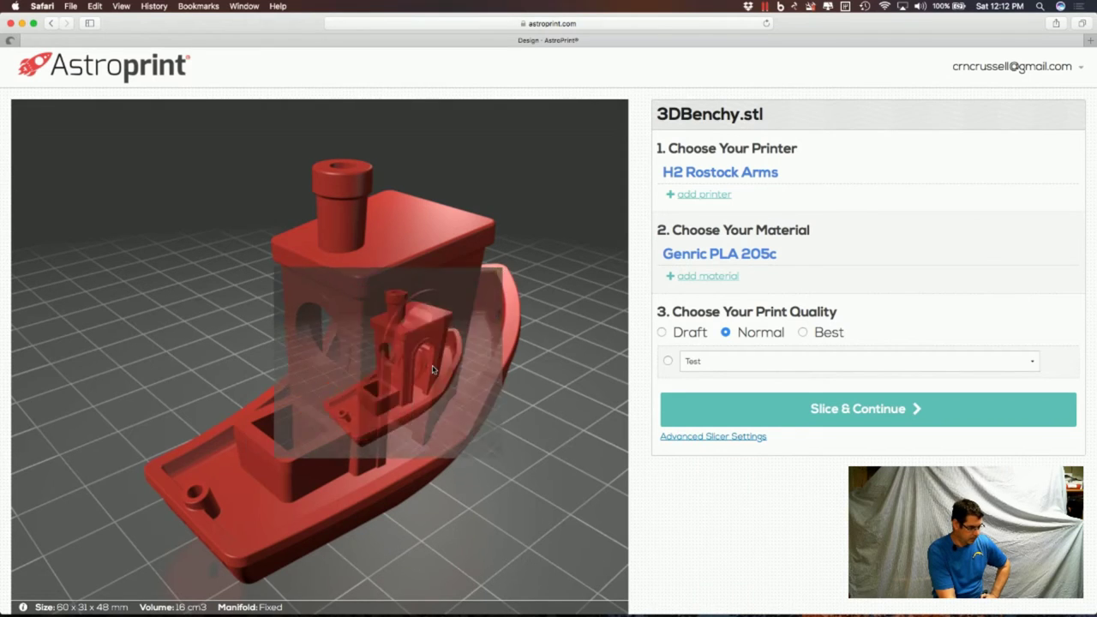
Try the custom Test quality profile for 3DBenchy, then return to Normal print quality.
scroll(407, 401, down, 1)
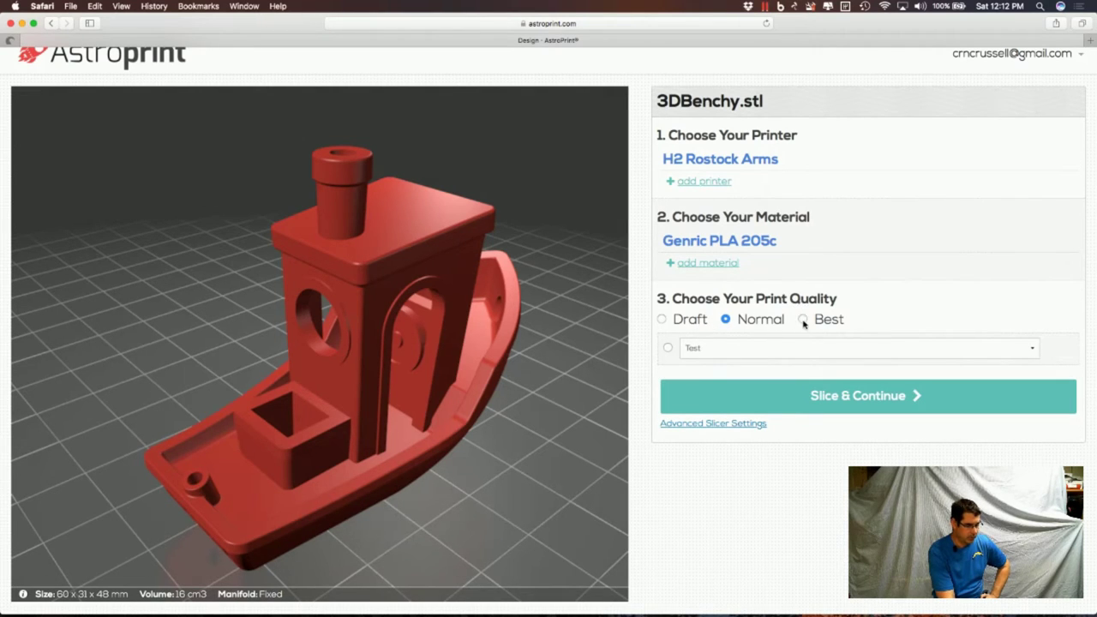
click(752, 350)
click(753, 350)
click(1029, 352)
click(1029, 349)
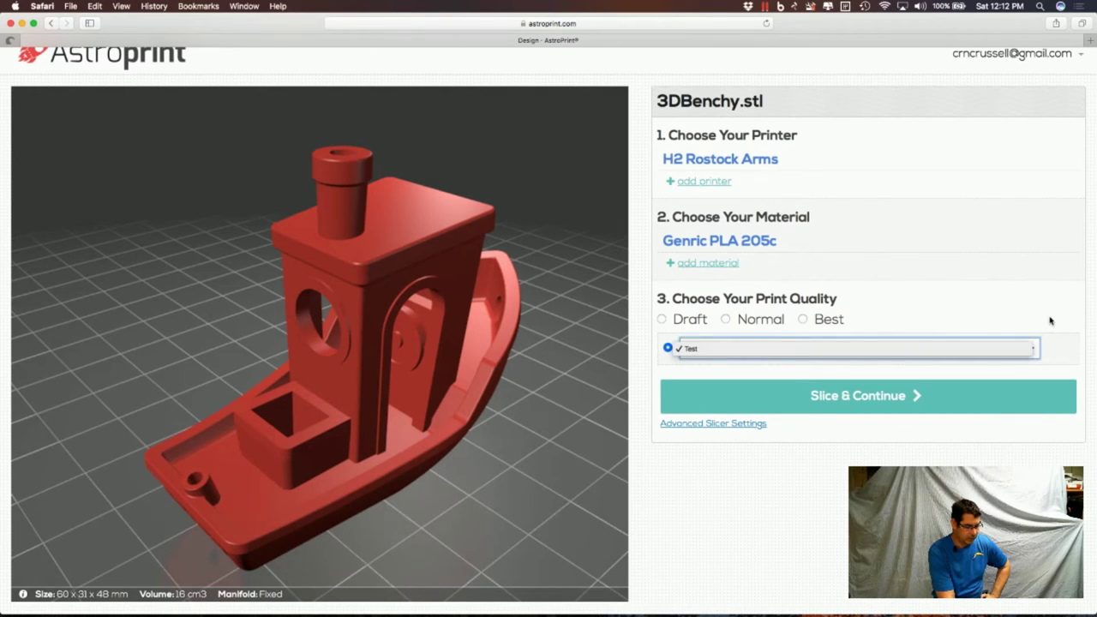
click(772, 319)
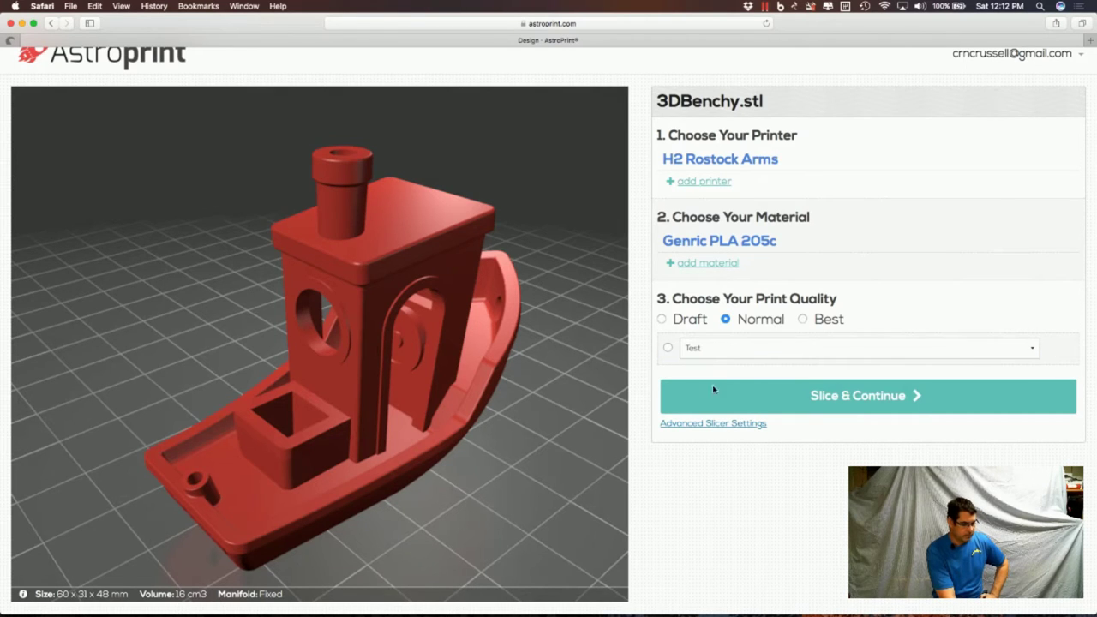
Review Speed, Skirt and Brim, Support, Extrusion, Multiple Extruders and Offset settings, then slice 3DBenchy.
click(718, 424)
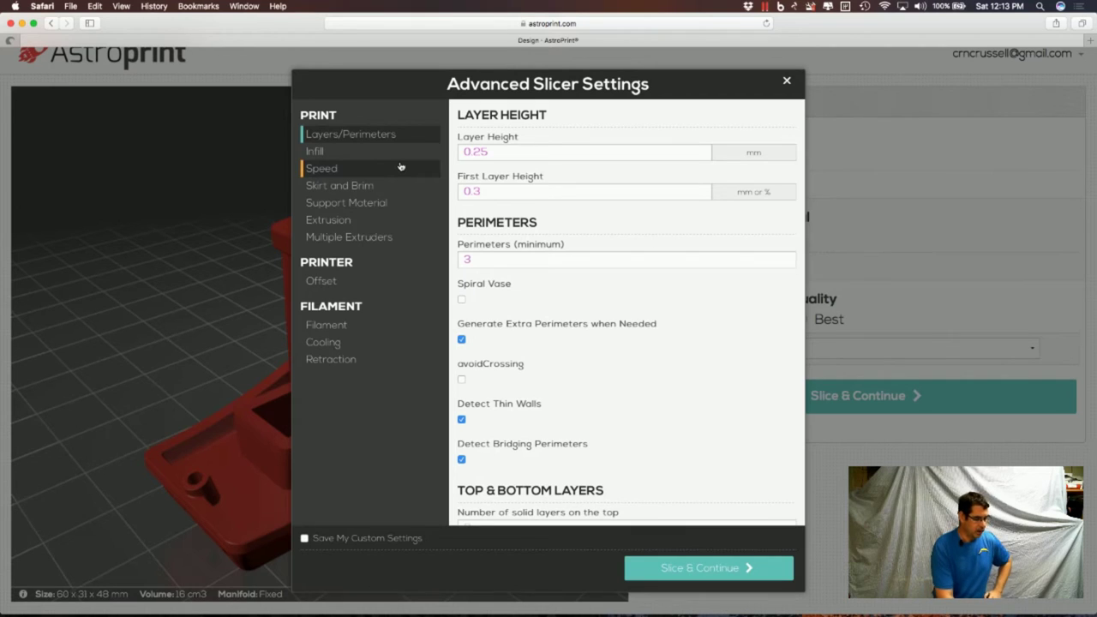
click(401, 166)
click(392, 188)
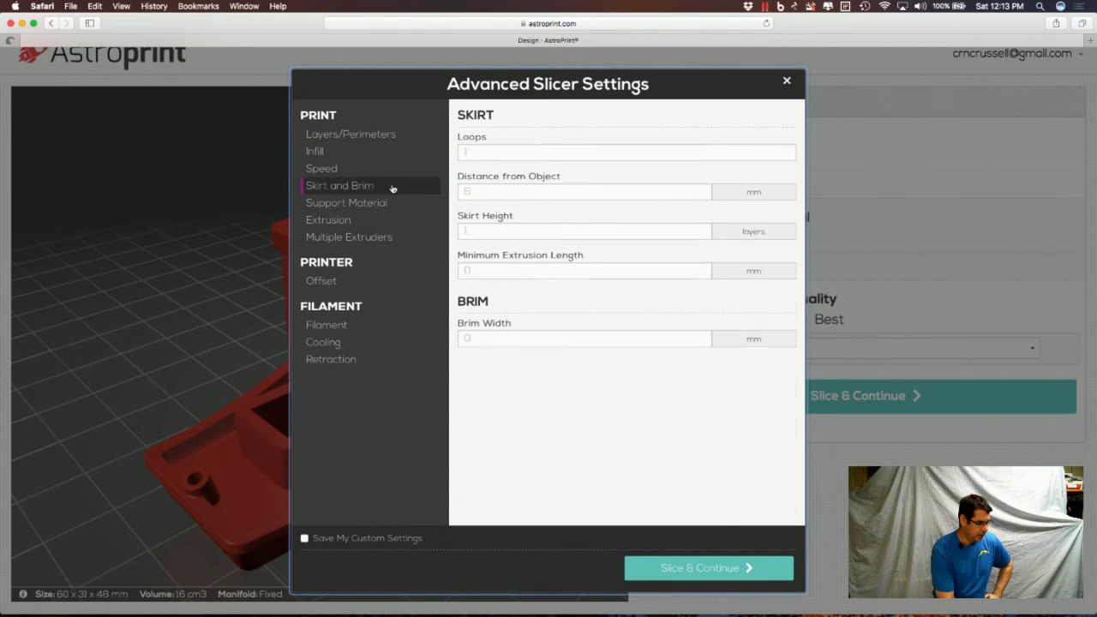
click(391, 205)
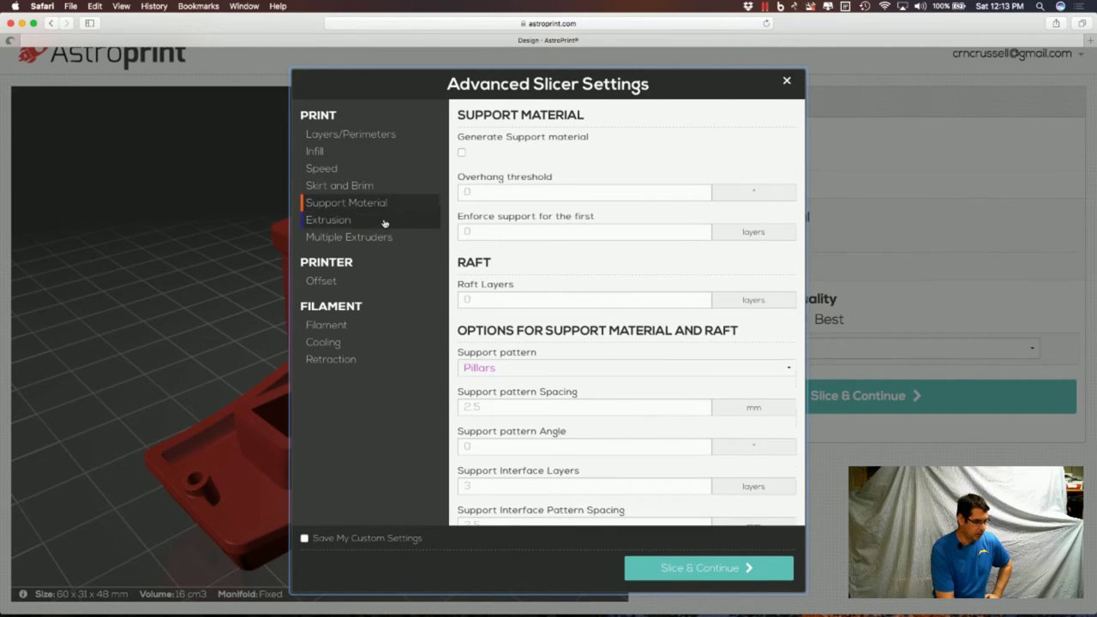
click(384, 222)
click(384, 240)
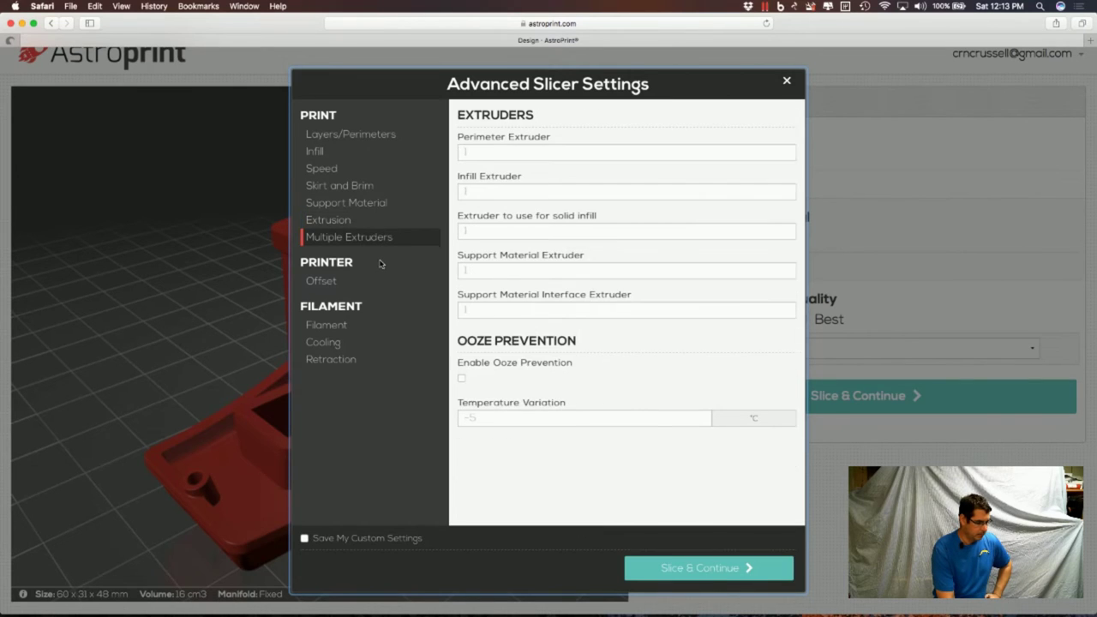
click(374, 284)
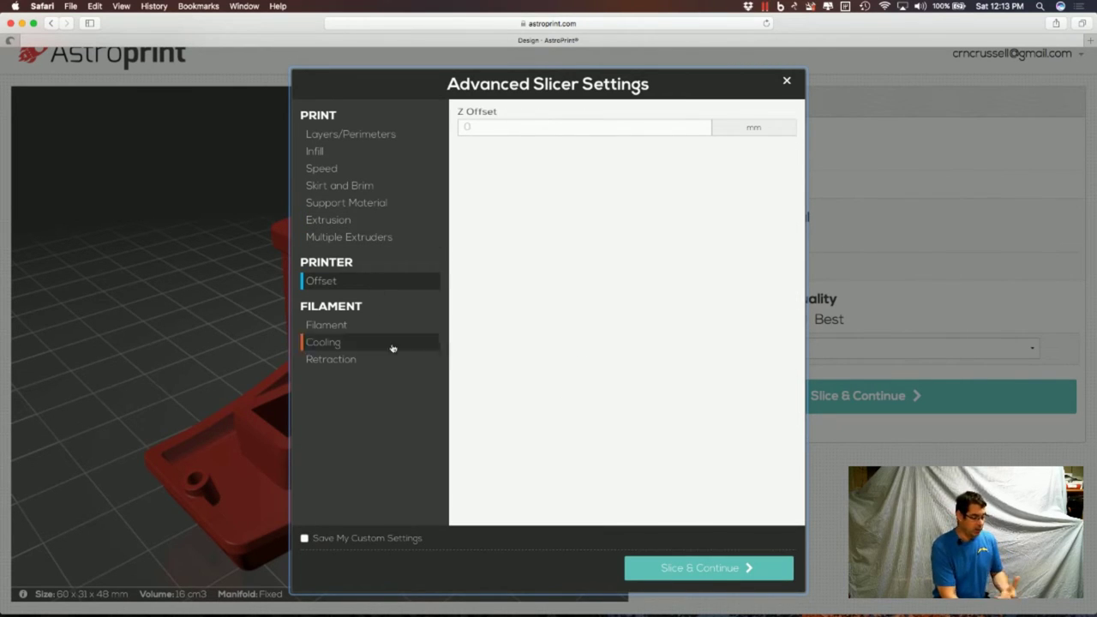
click(787, 84)
click(817, 398)
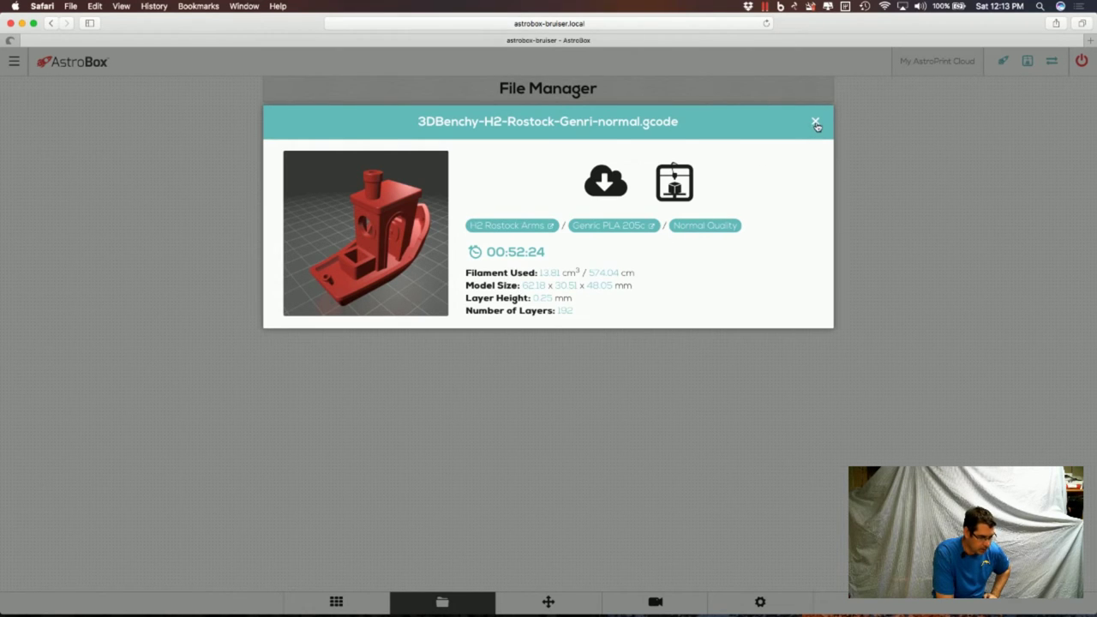
Upload 3DBenchy.gcode from Downloads into AstroBox's local printable files (8.0 MB, 03:13:54).
click(816, 123)
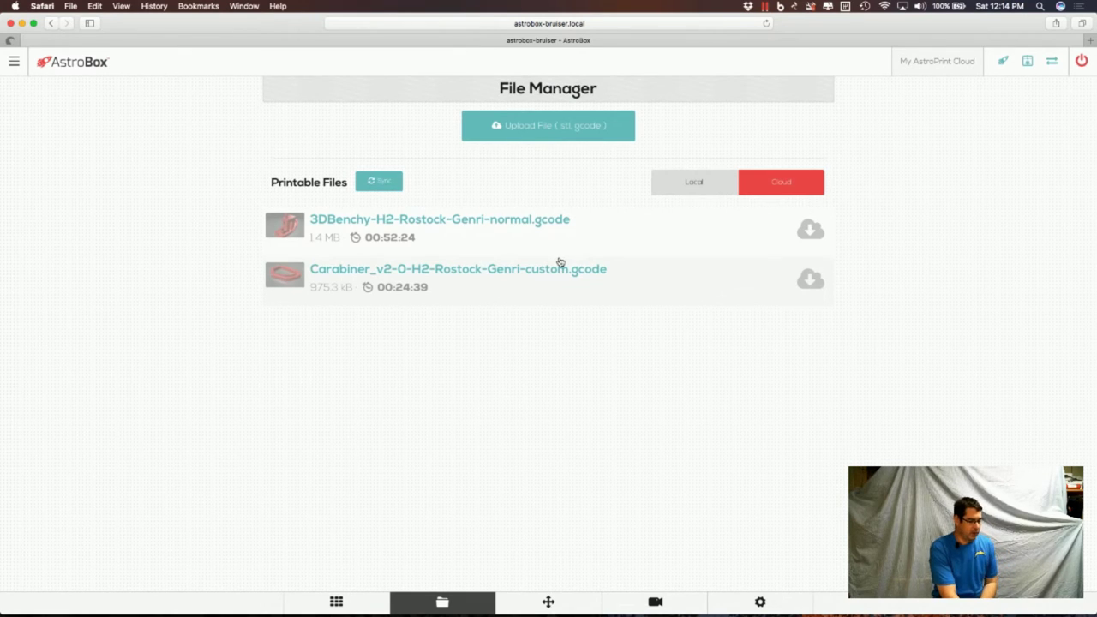
click(553, 130)
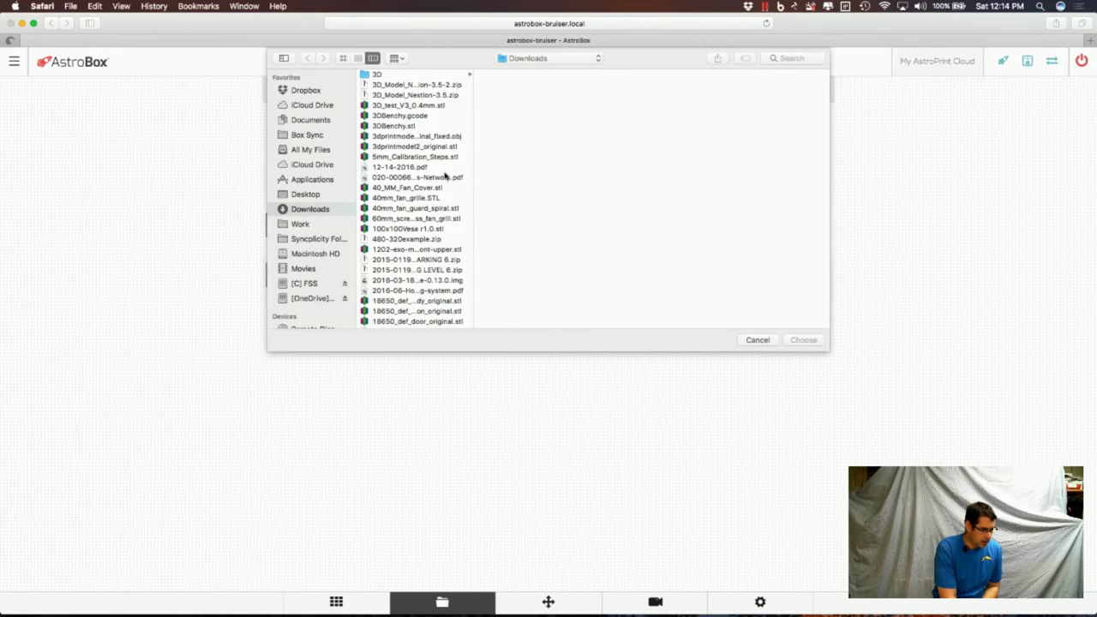
click(426, 118)
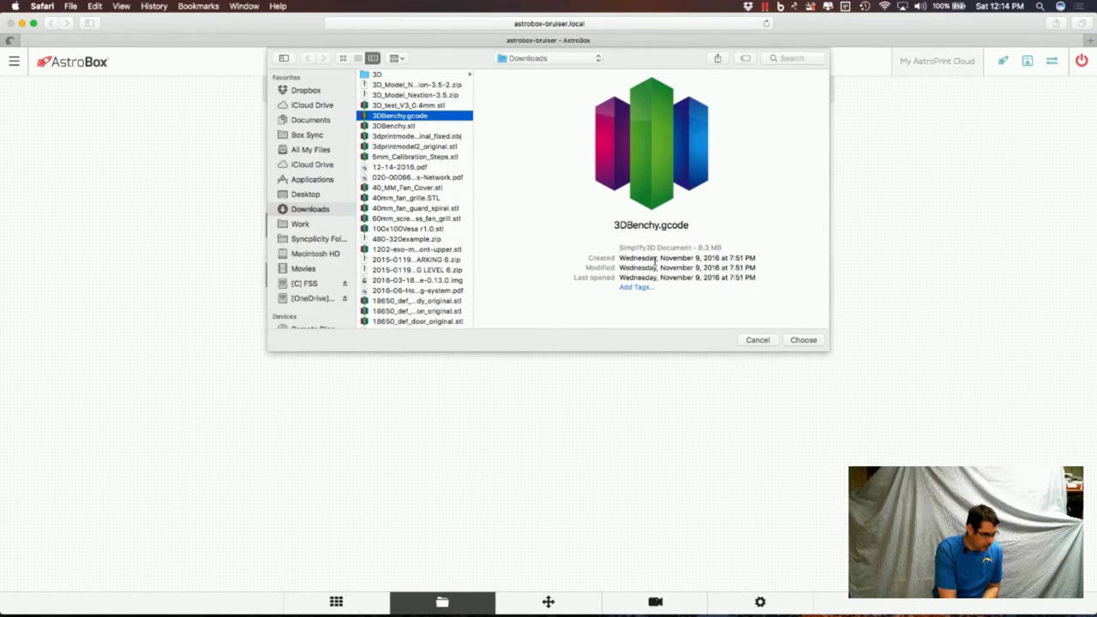
click(799, 341)
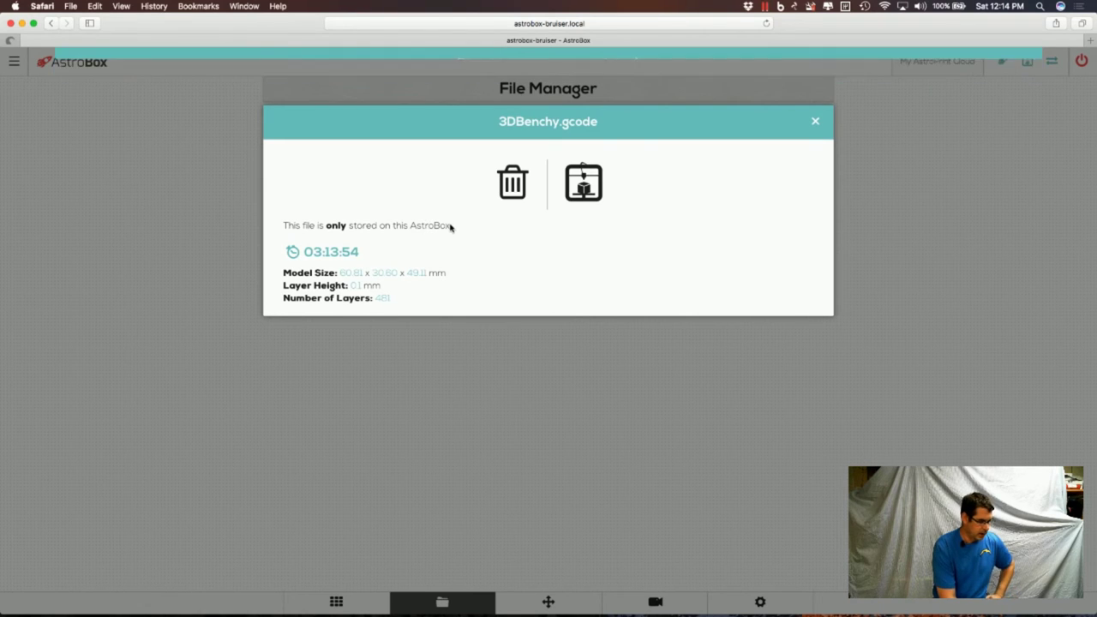
click(815, 121)
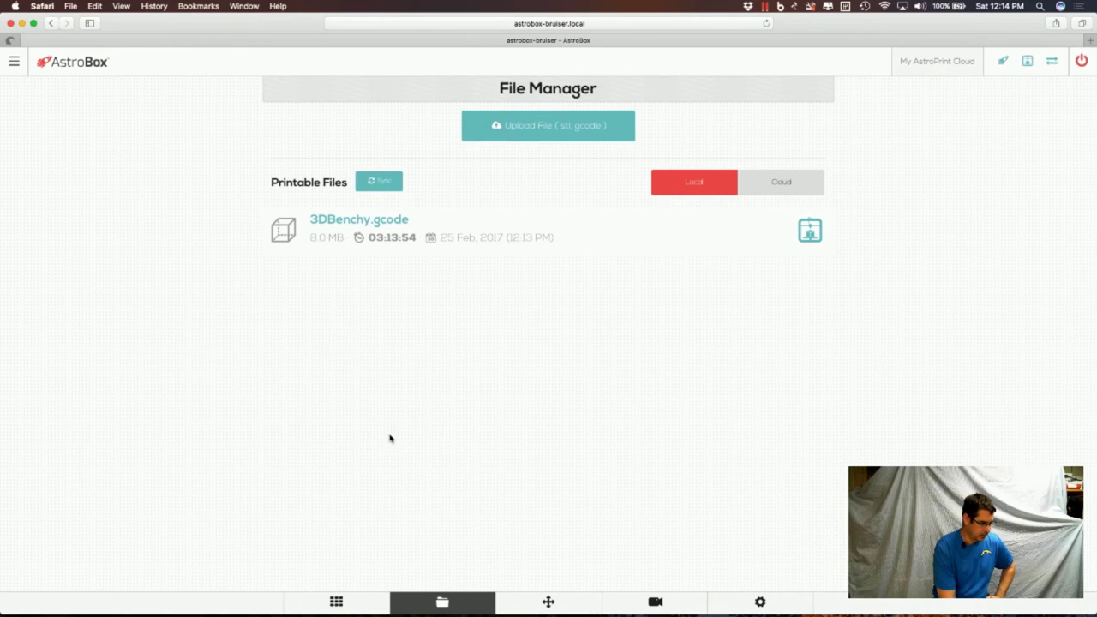
Look at the empty GCODE Terminal and return to the astrobox-bruiser app tiles.
click(338, 600)
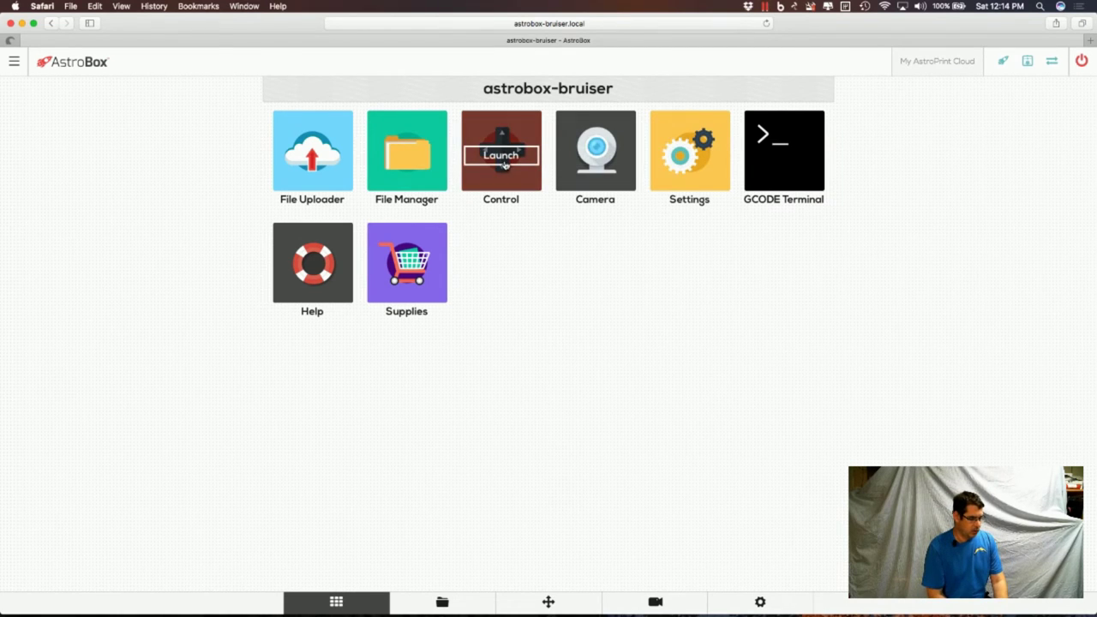
click(774, 174)
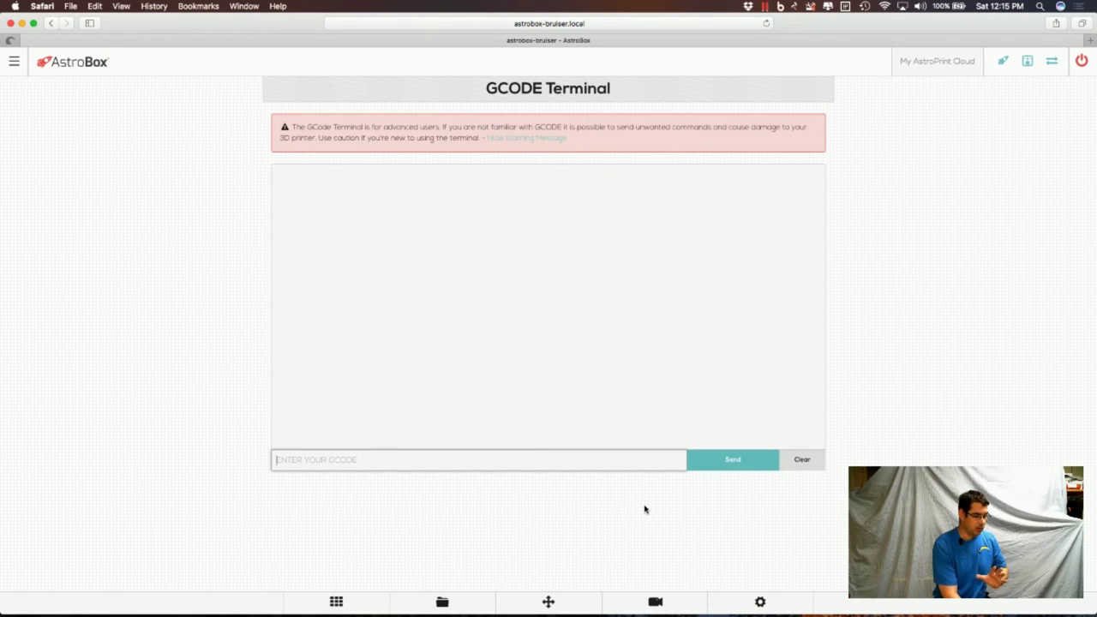
click(342, 603)
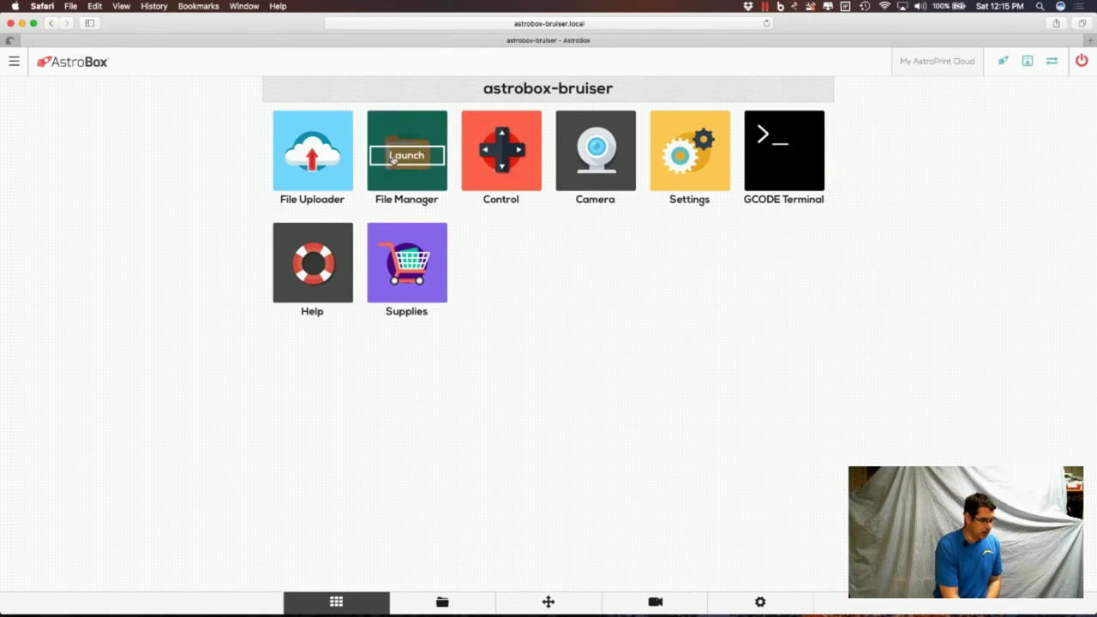
Cancel the file picker and review 3DBenchy.gcode's details (03:13:54) in File Manager.
click(328, 161)
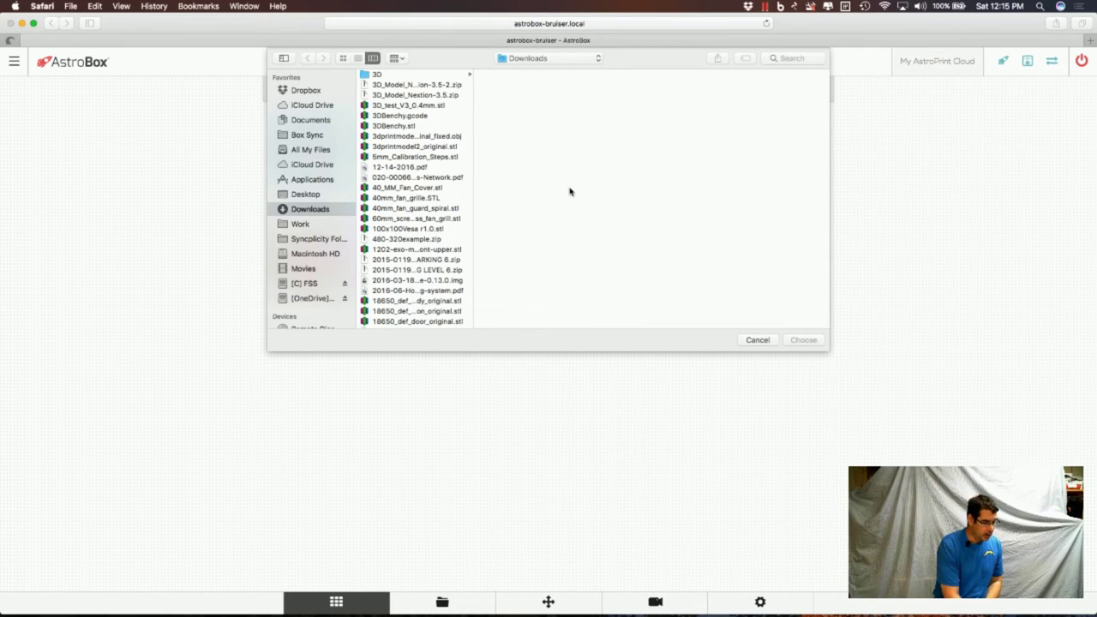
click(757, 340)
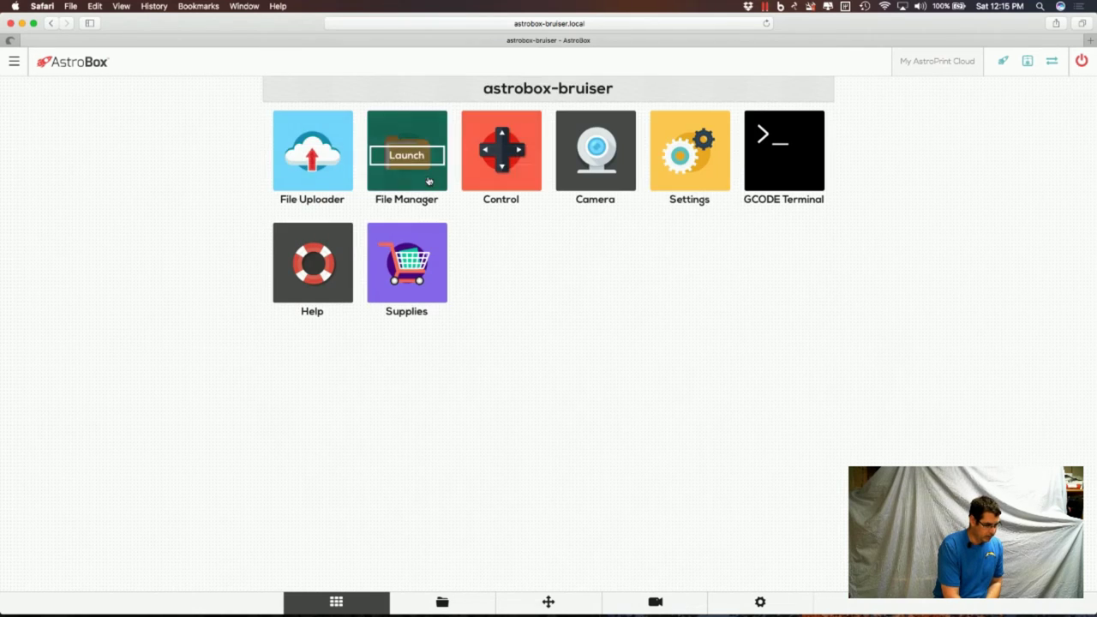
click(429, 181)
click(580, 242)
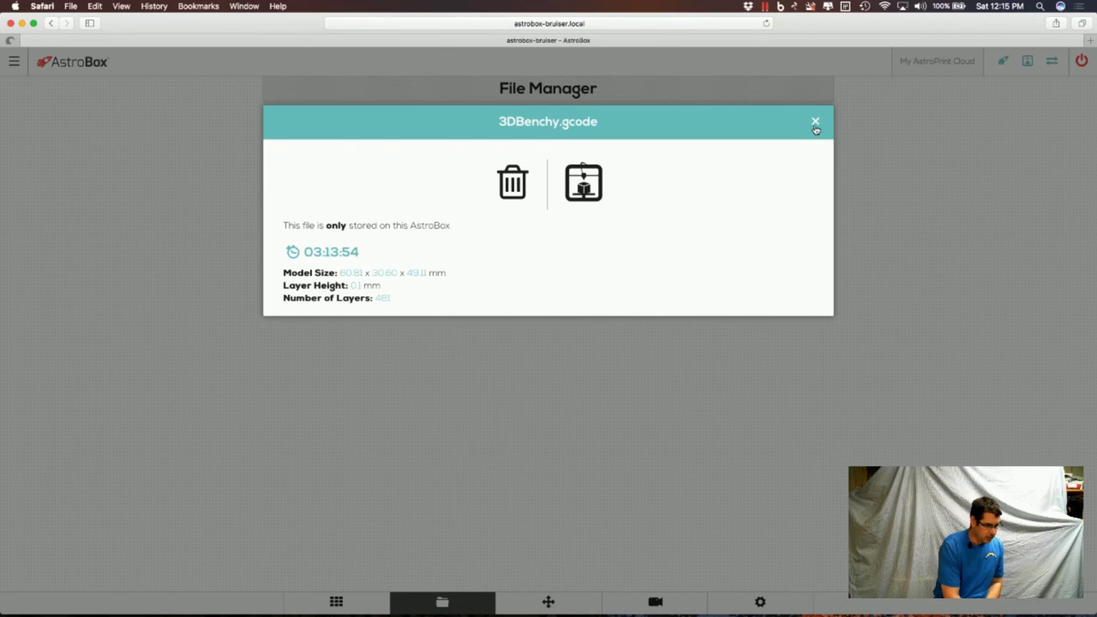
click(815, 122)
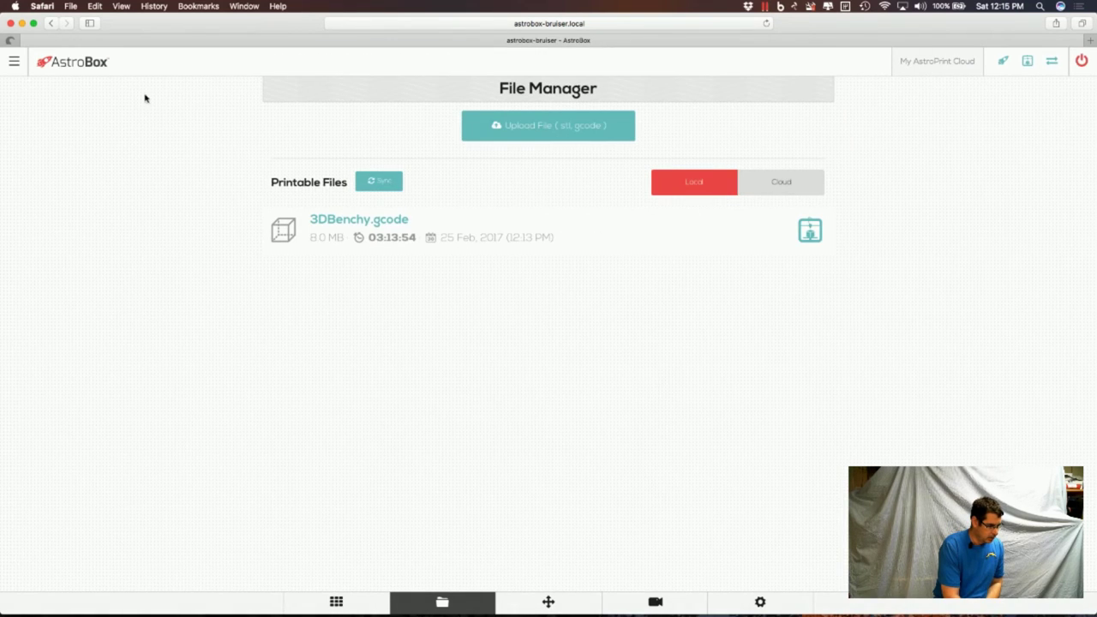
click(99, 67)
Look over the printer Control panel and come back to the dashboard.
mouse_move(500, 156)
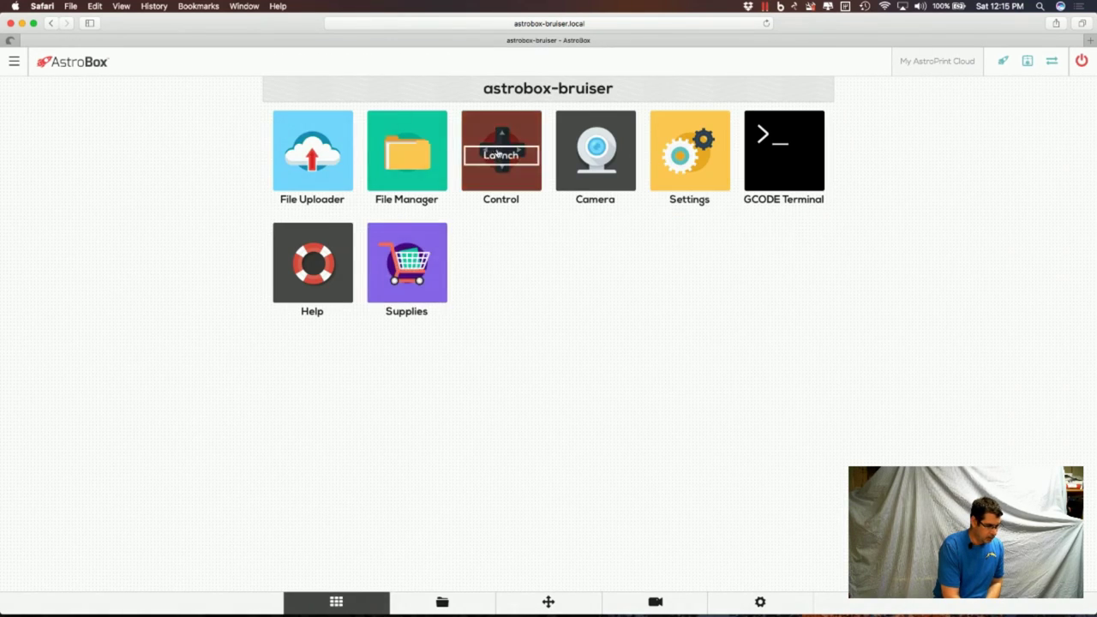
mouse_move(335, 185)
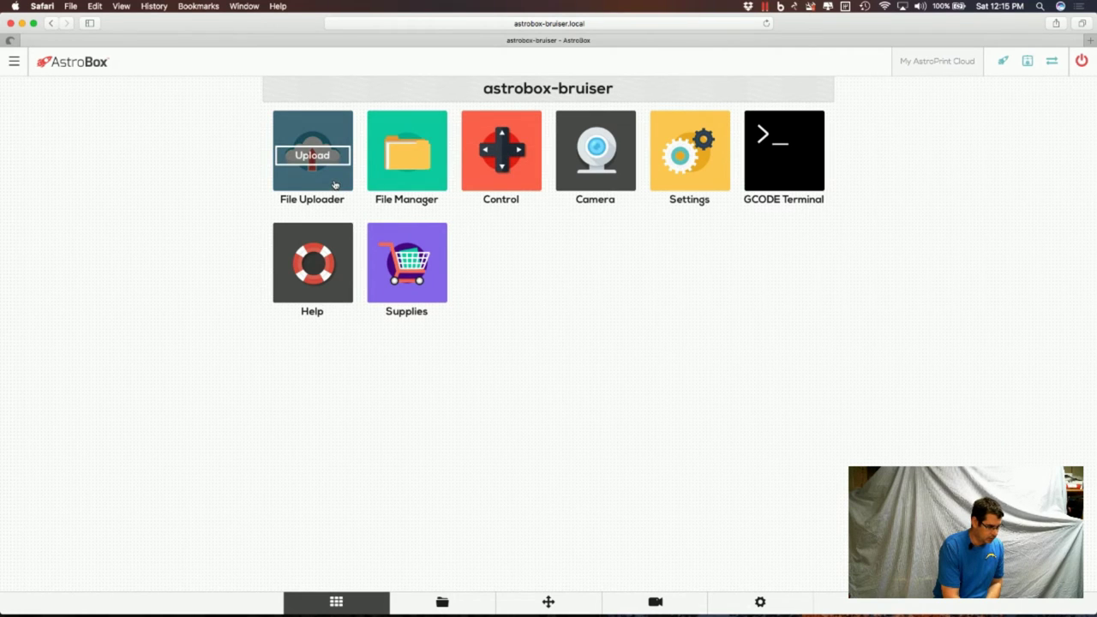
click(506, 183)
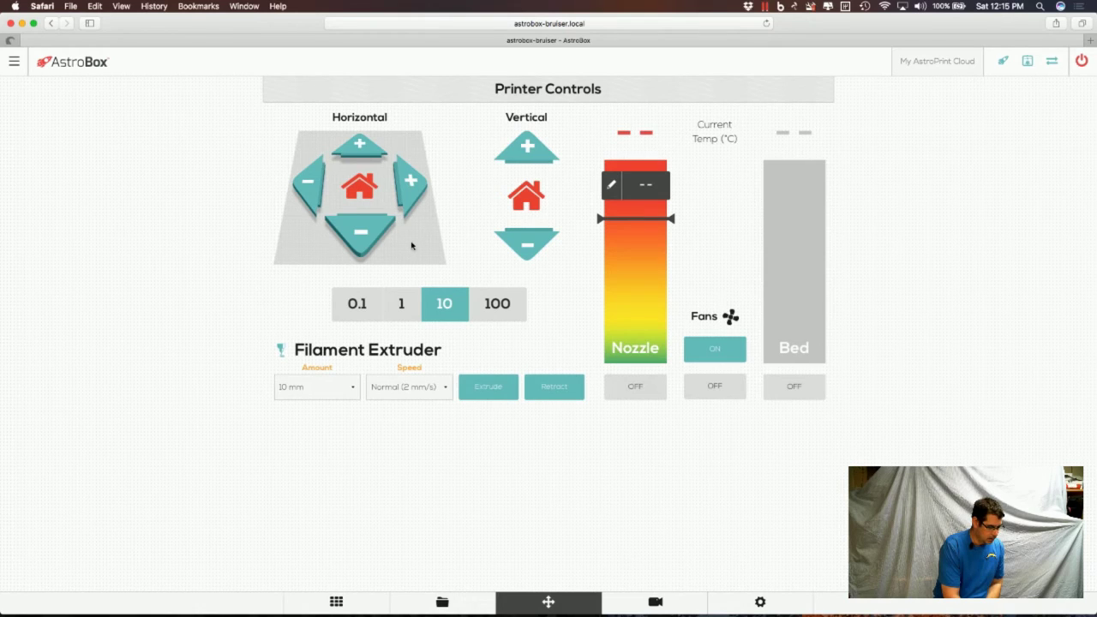
click(360, 609)
mouse_move(321, 184)
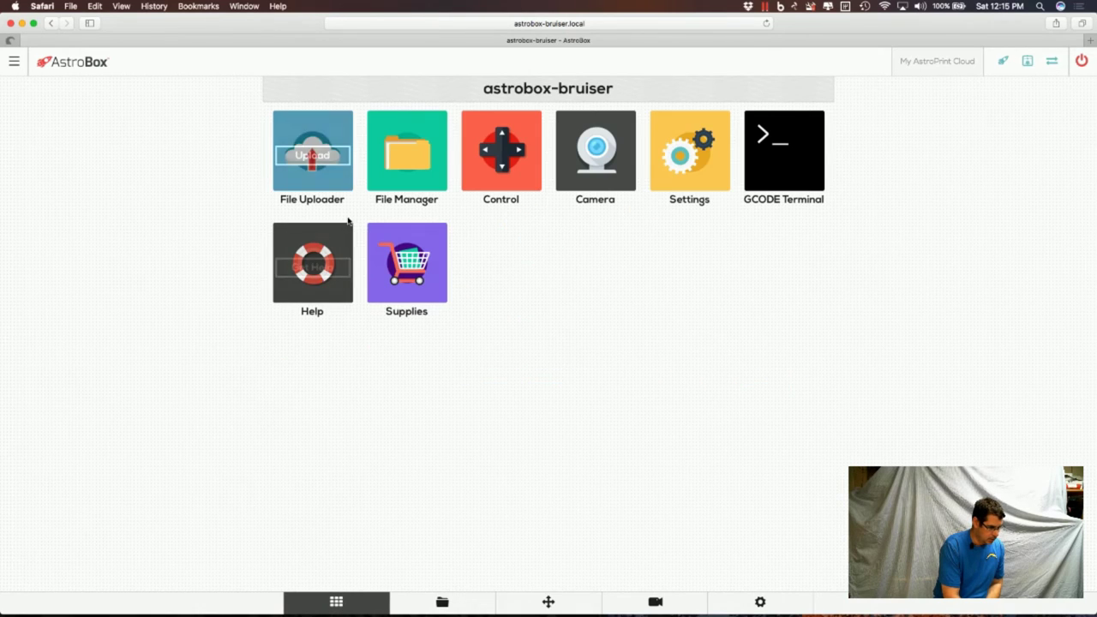
Upload 3DBenchy.stl from Downloads for slicing with H2 Rostock Arms and Genric PLA 205c.
click(314, 157)
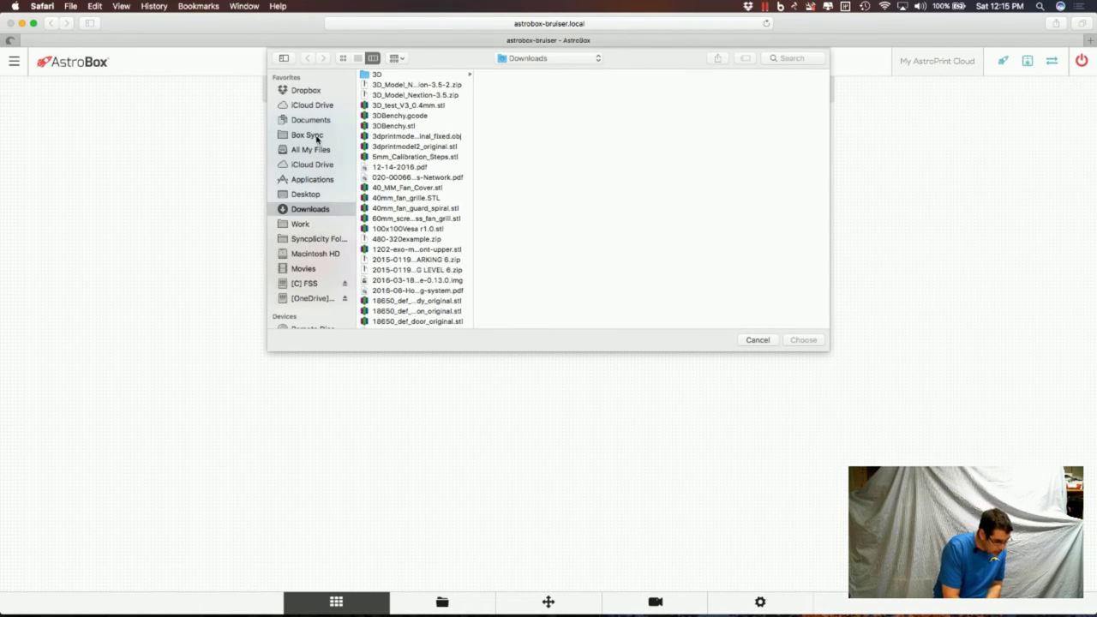
scroll(436, 171, down, 5)
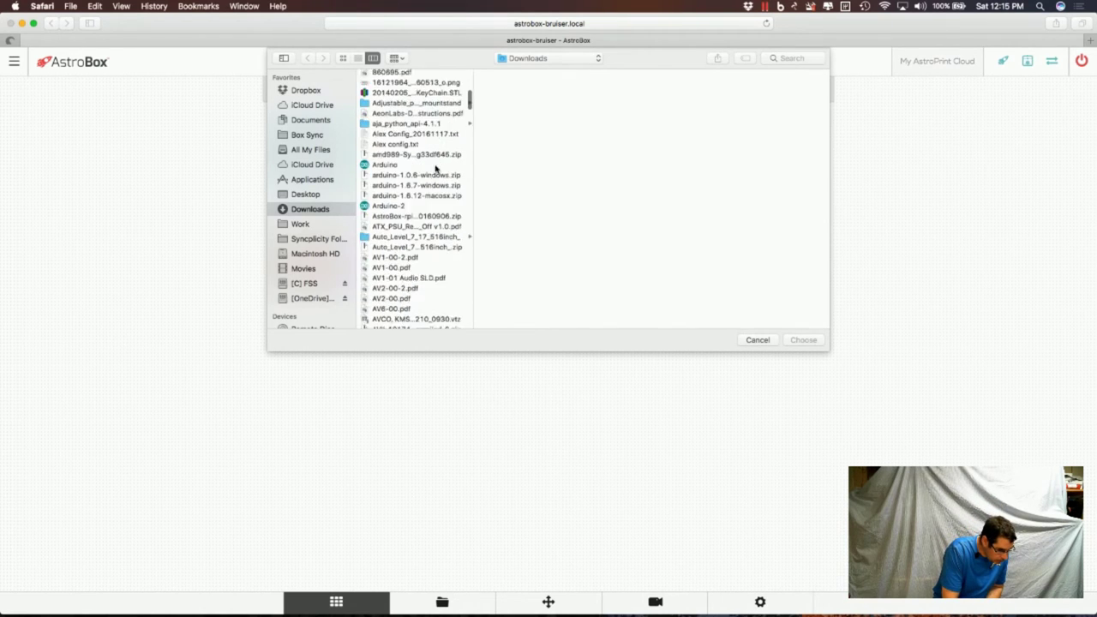
scroll(436, 169, up, 5)
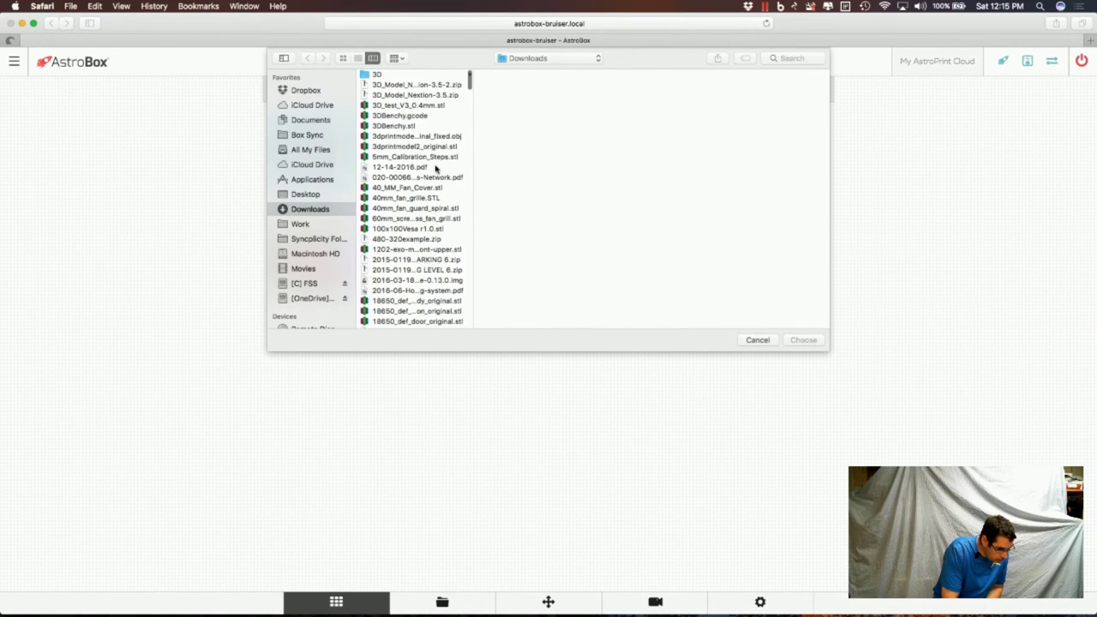
click(409, 126)
click(801, 340)
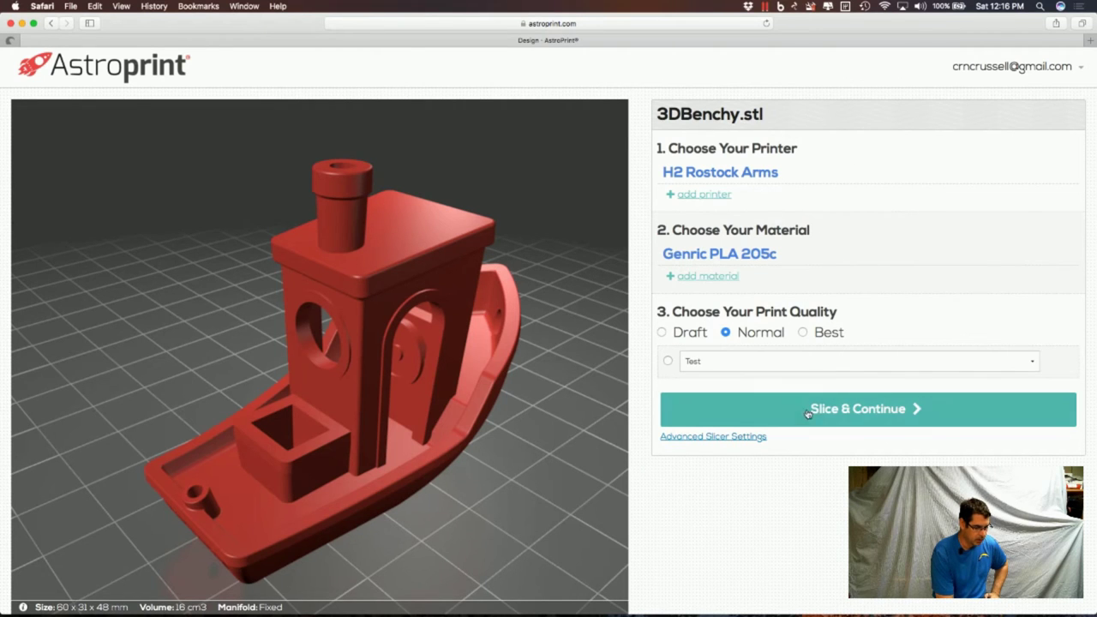
Glance at 3DBenchy.stl's advanced slicer settings, then return to the AstroBox dashboard showing 98% uploaded.
scroll(862, 339, down, 3)
scroll(862, 339, down, 3)
scroll(862, 336, up, 6)
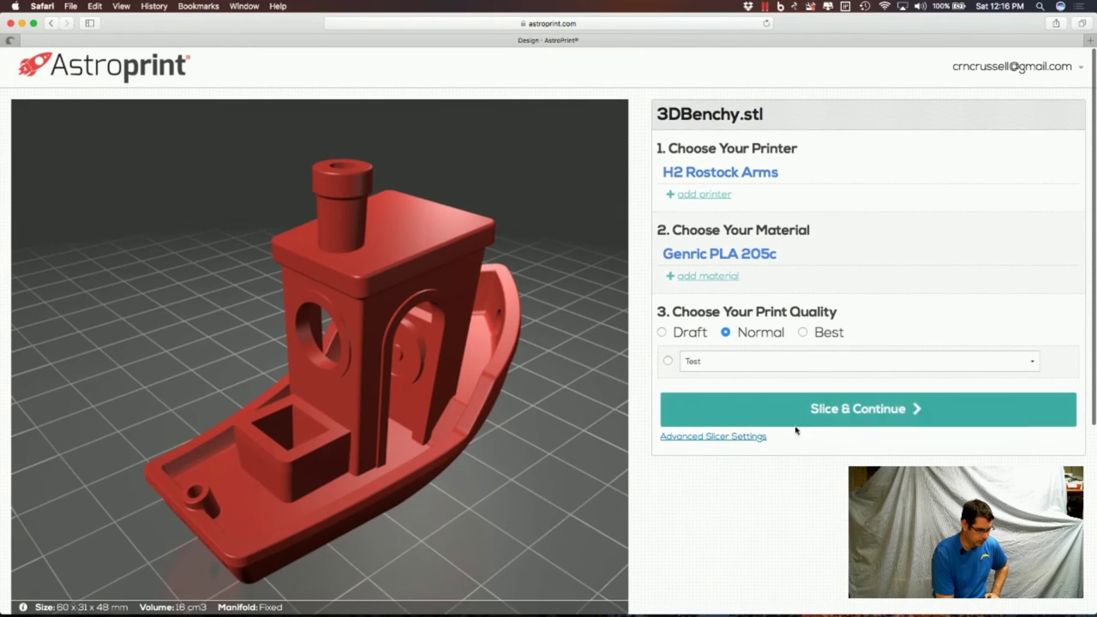
click(722, 437)
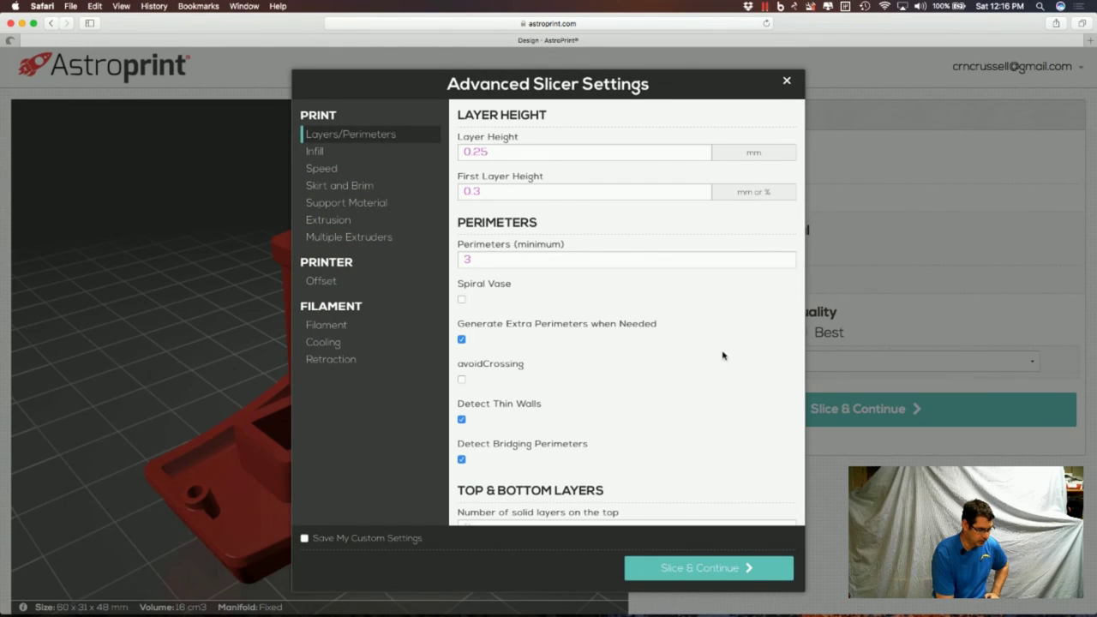
click(787, 81)
mouse_move(995, 89)
scroll(739, 72, left, 5)
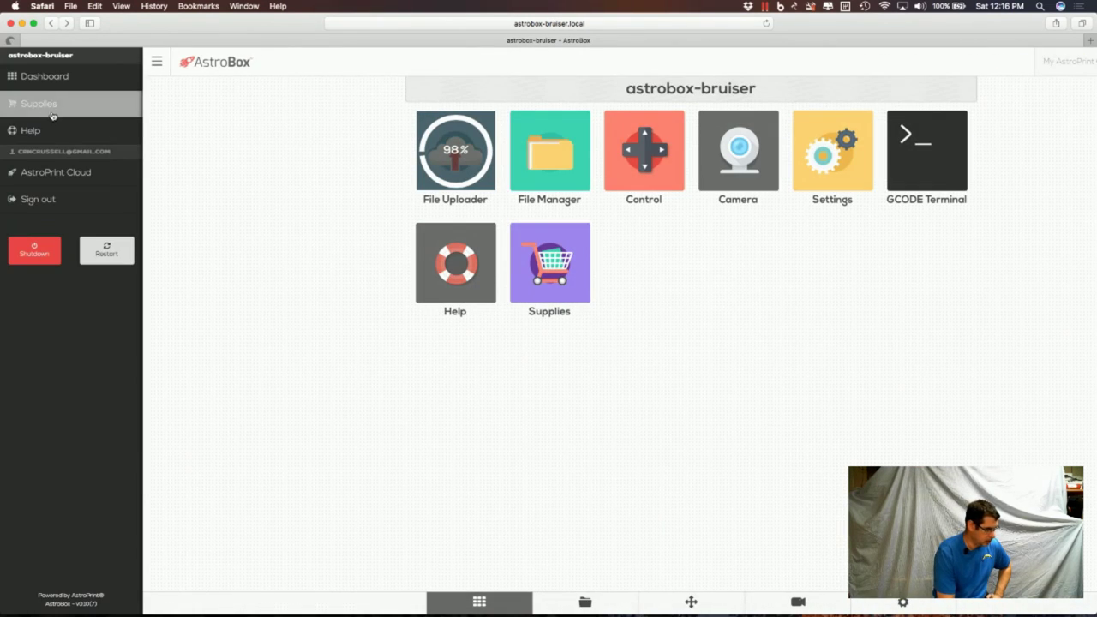
click(47, 79)
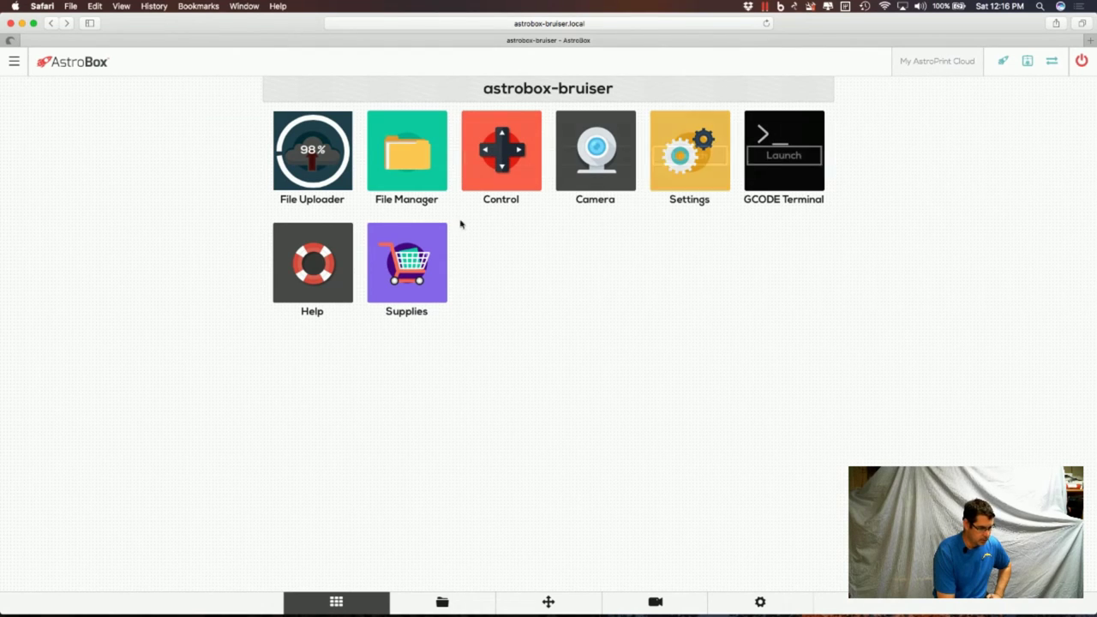
Open 3DBenchy.gcode in File Manager, try Print, then switch to the Cloud printable files.
click(415, 166)
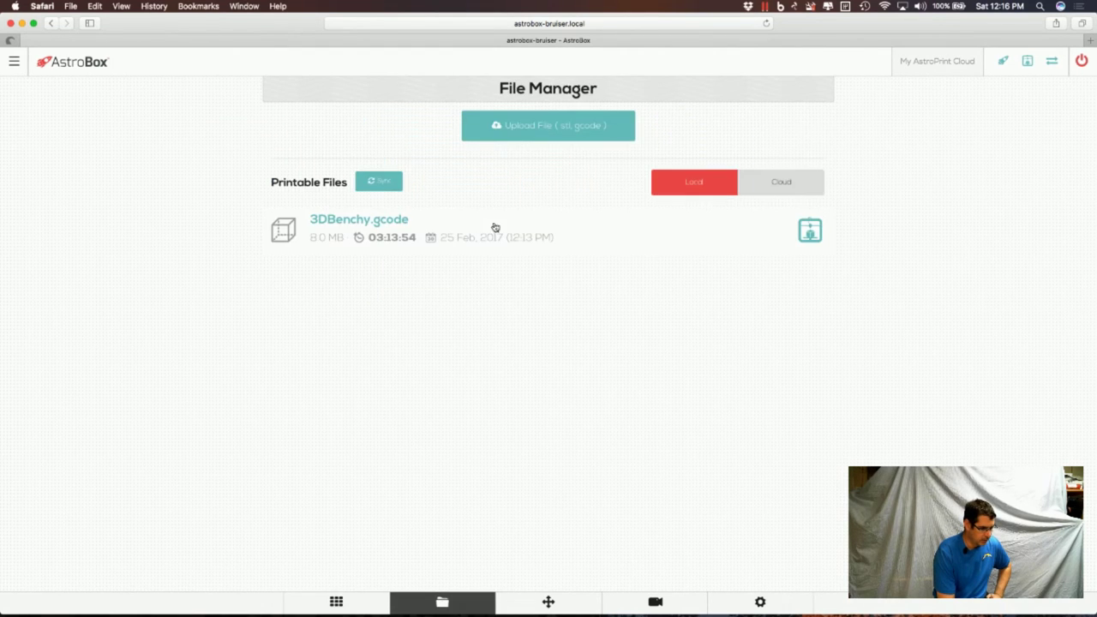
click(425, 235)
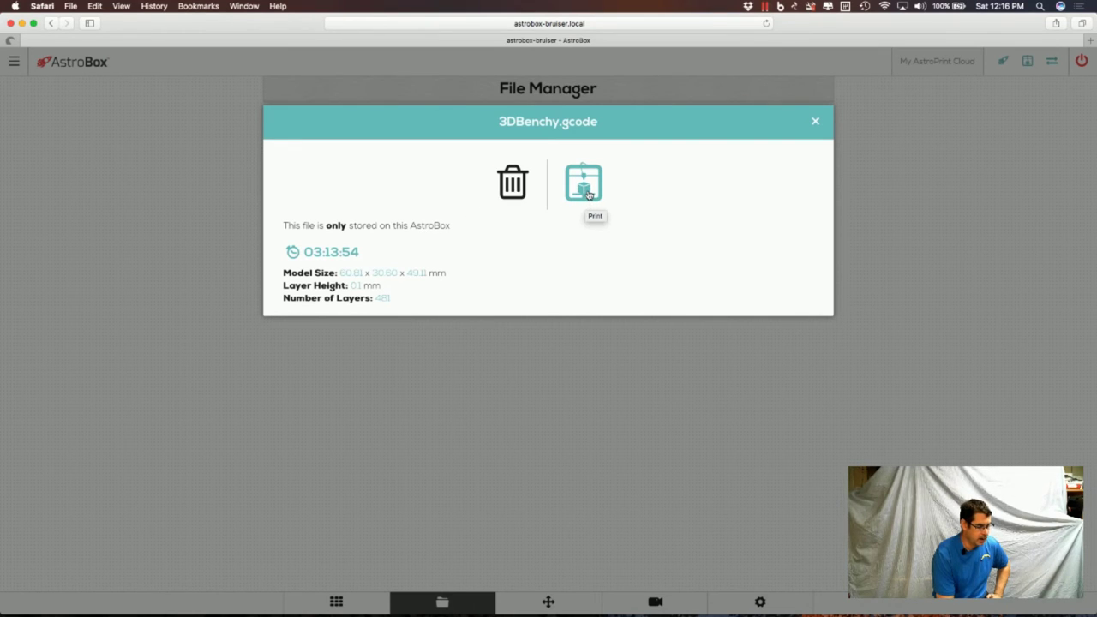
click(587, 186)
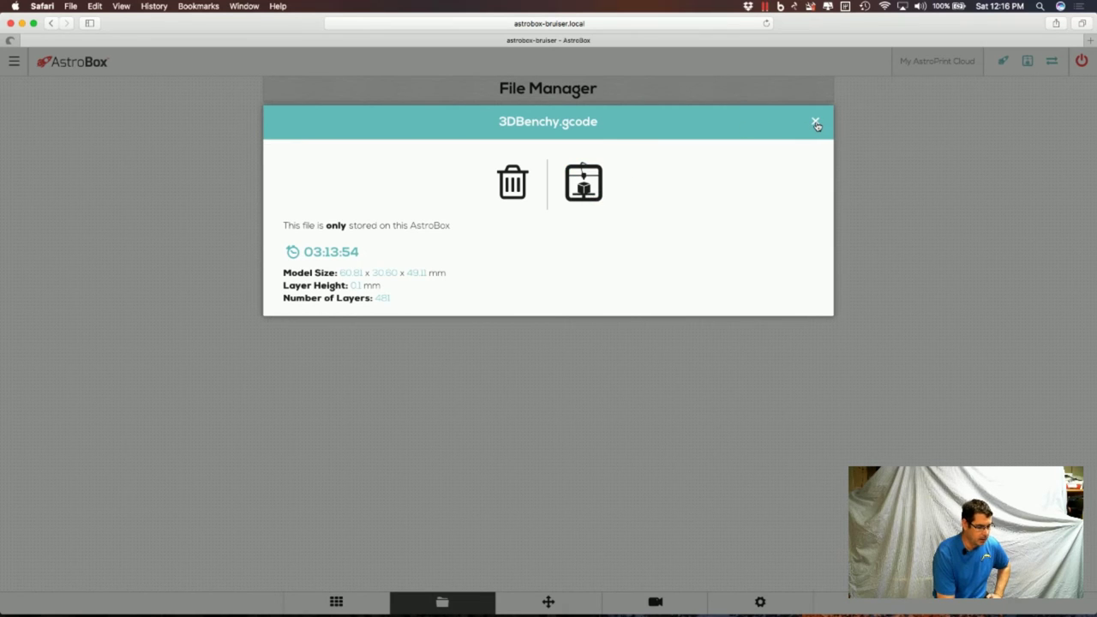
click(816, 123)
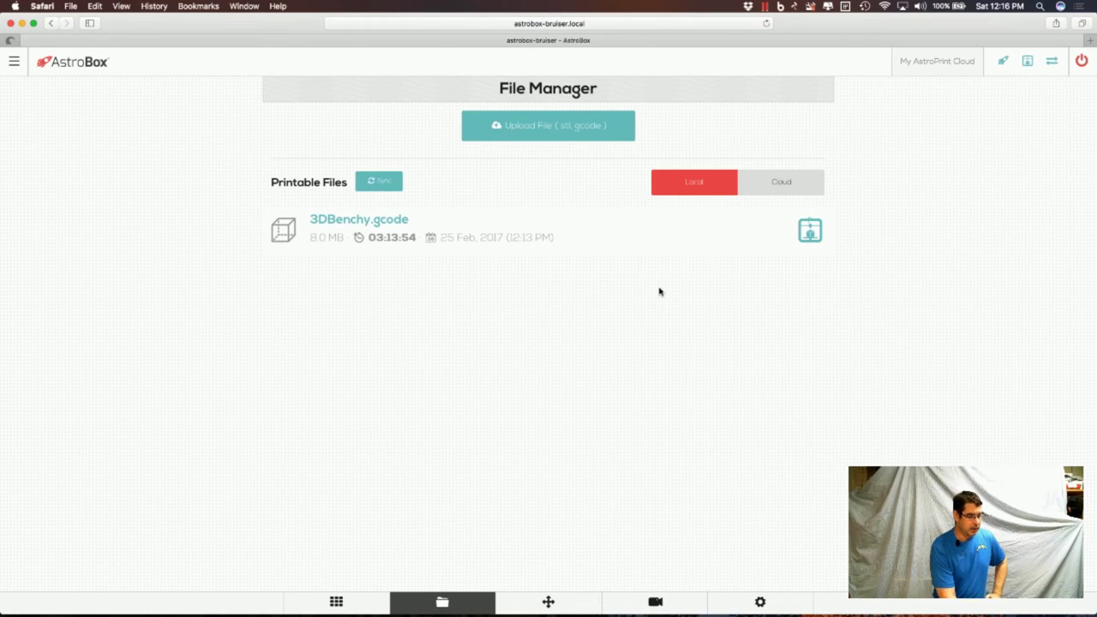
click(780, 184)
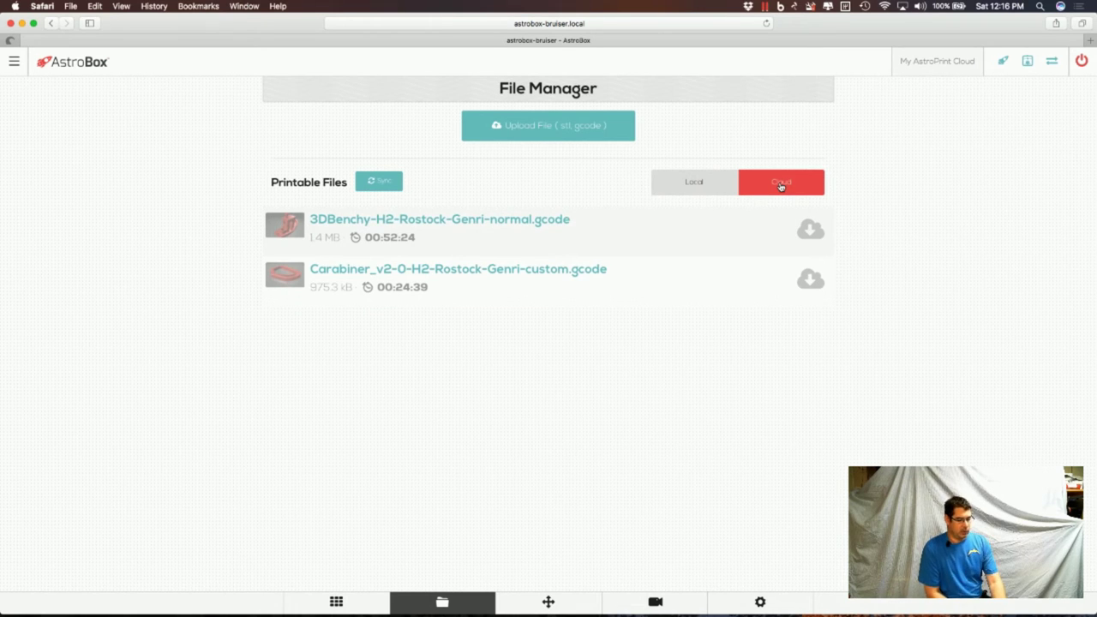
click(708, 187)
click(791, 181)
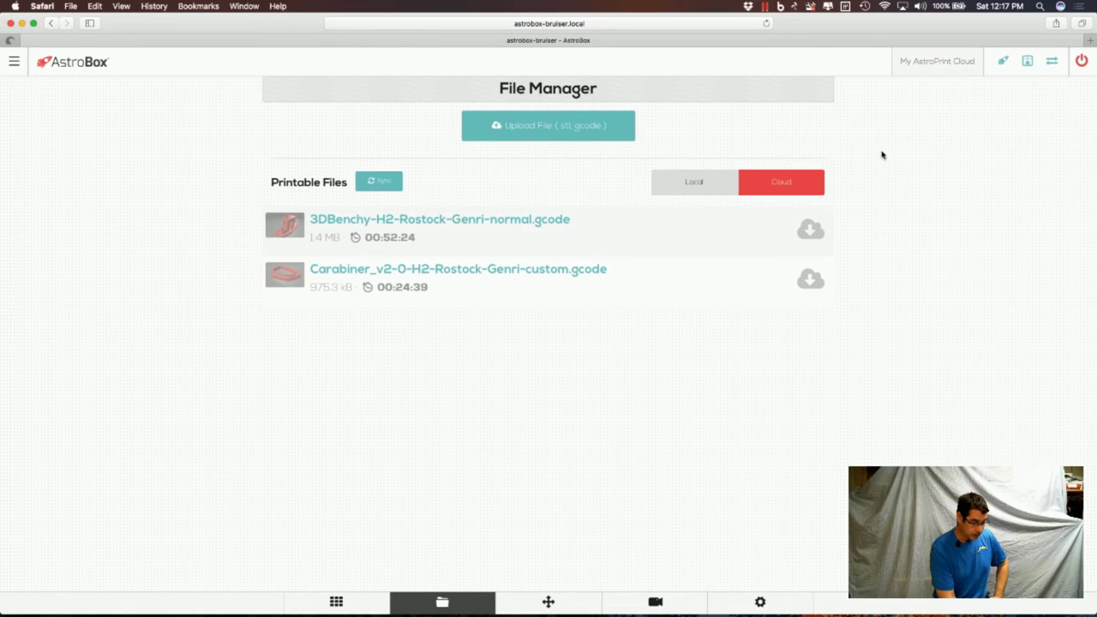
click(699, 182)
click(784, 190)
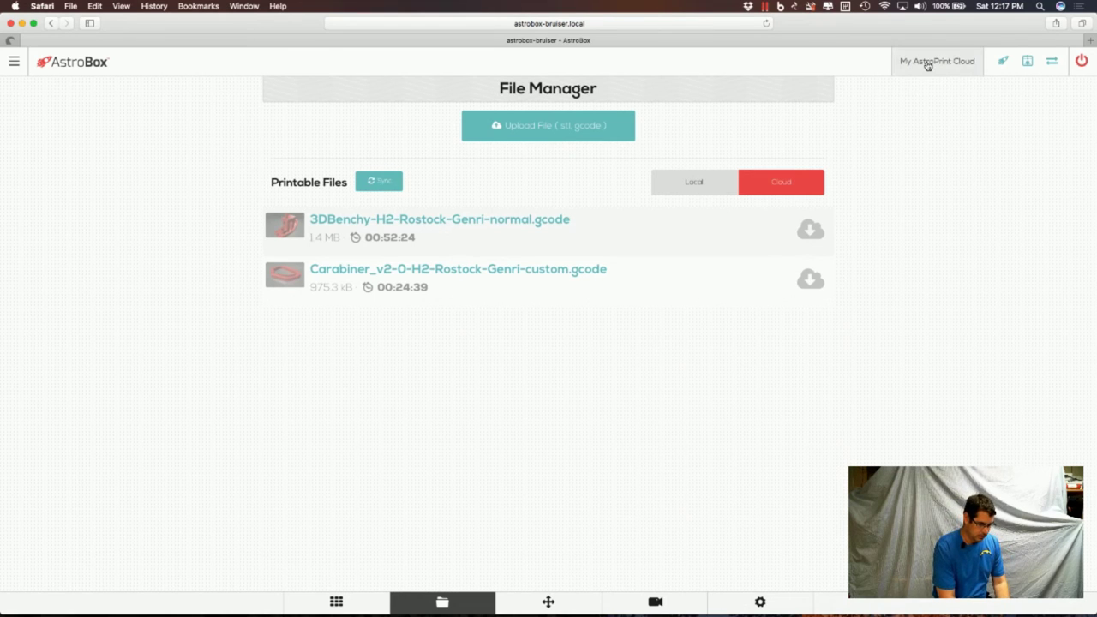
Open the AstroPrint cloud dashboard and check Material Profiles listing Genric PLA 205c.
click(927, 65)
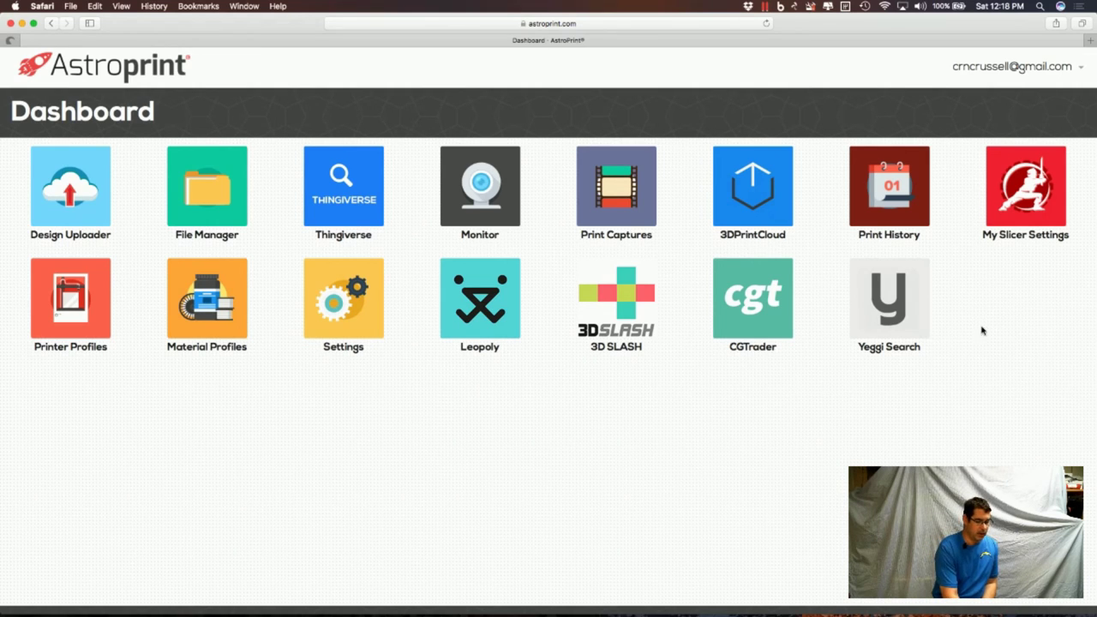
mouse_move(888, 304)
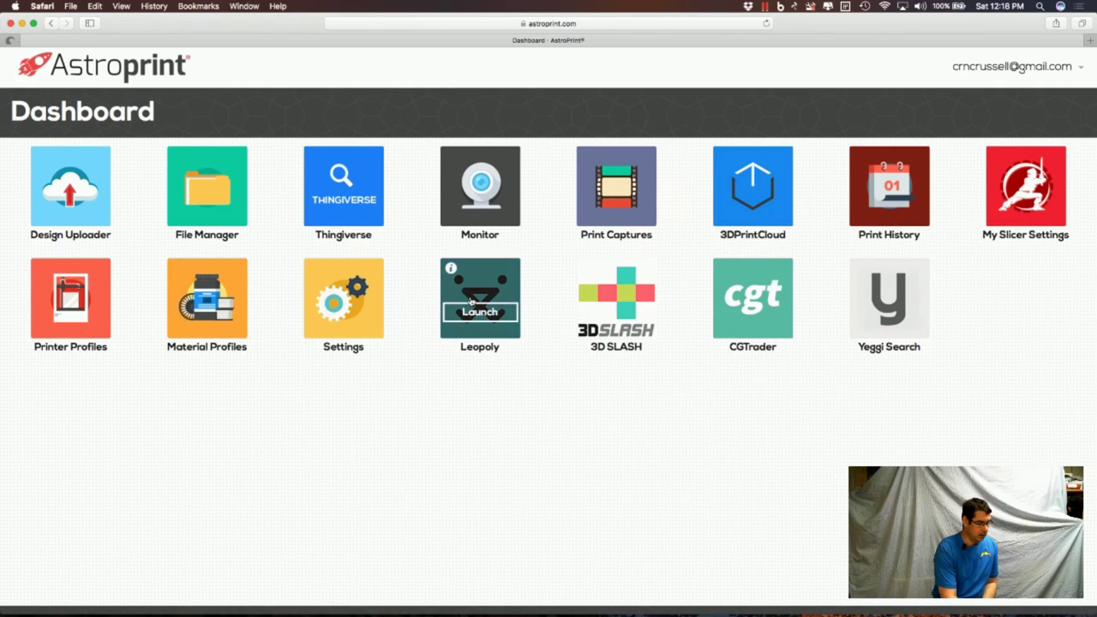
mouse_move(366, 315)
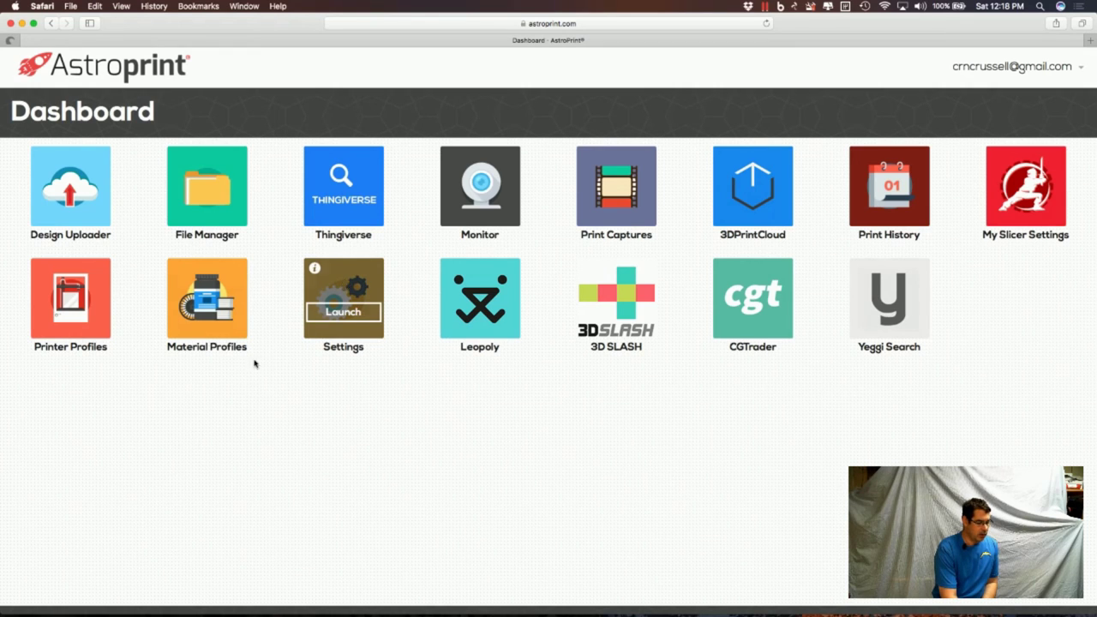
click(221, 285)
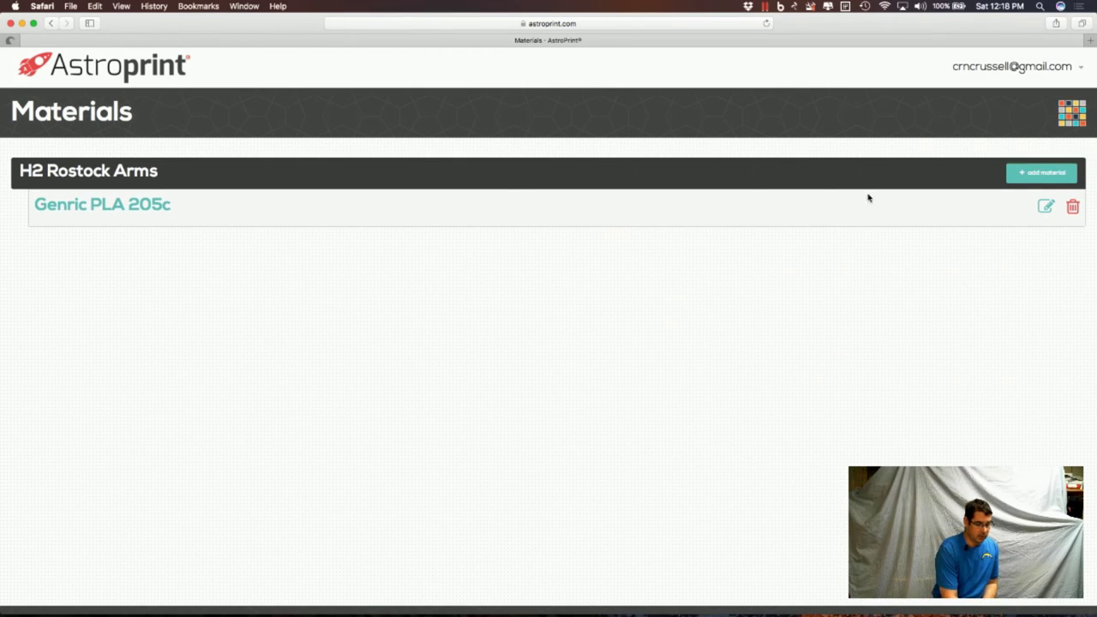
click(1077, 121)
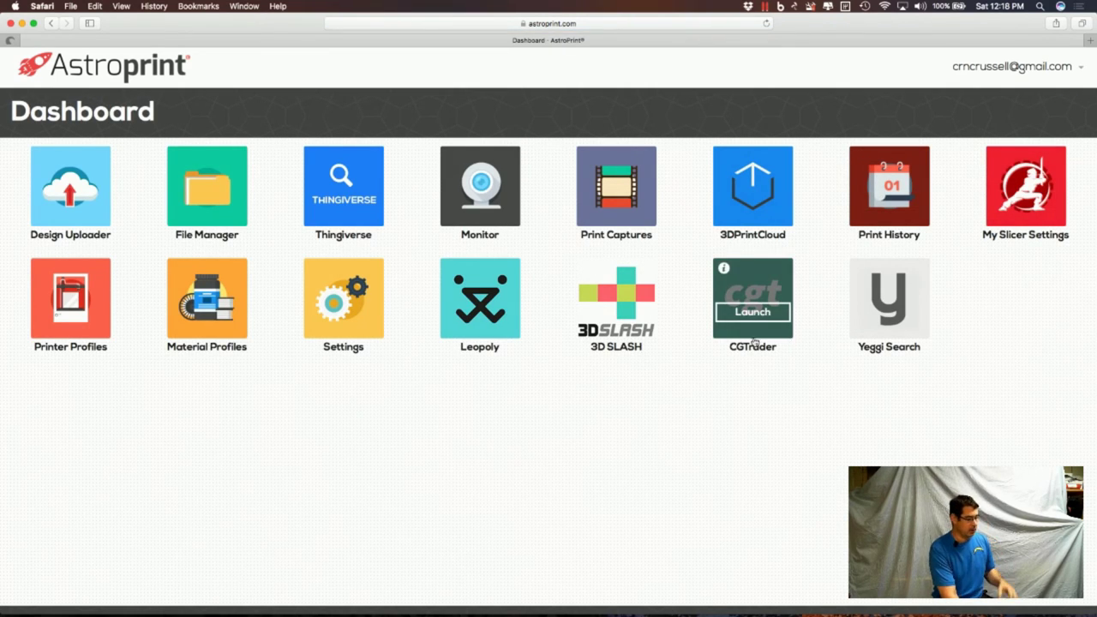
Open the Printer Profiles list showing H2 Rostock Arms.
click(92, 300)
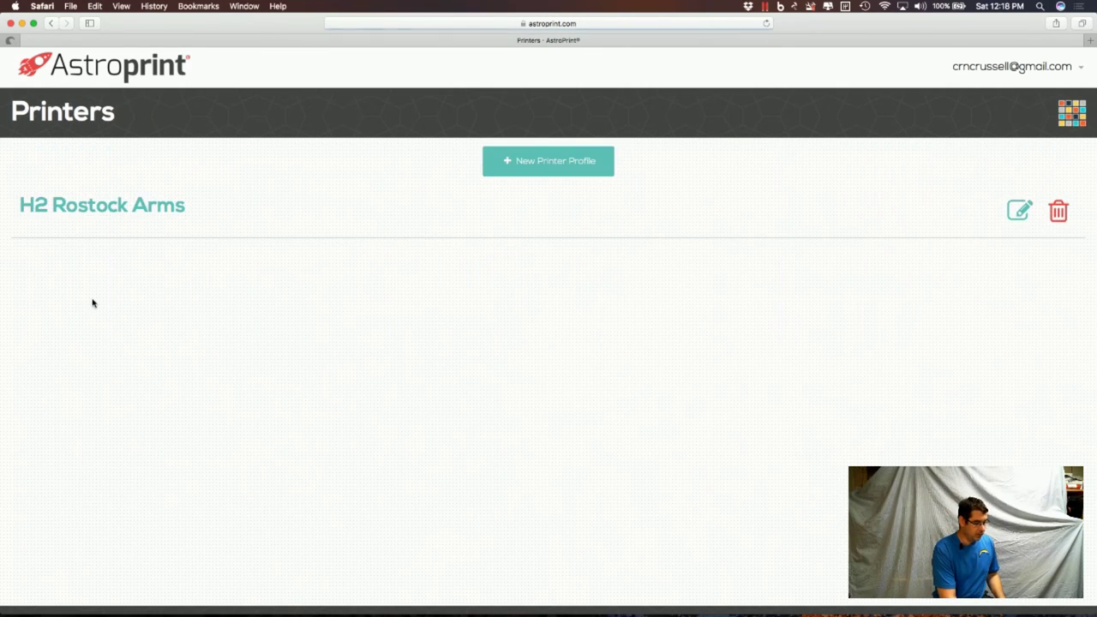
scroll(714, 314, down, 2)
scroll(714, 314, up, 2)
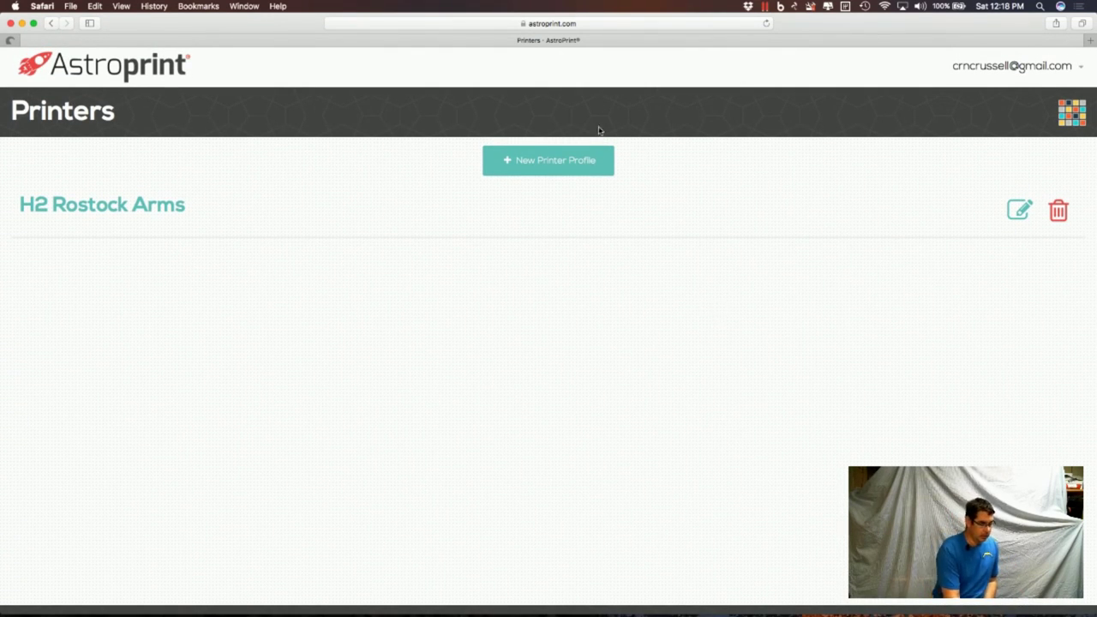
Start a new printer profile using Create Custom Printer... as the manufacturer.
click(557, 171)
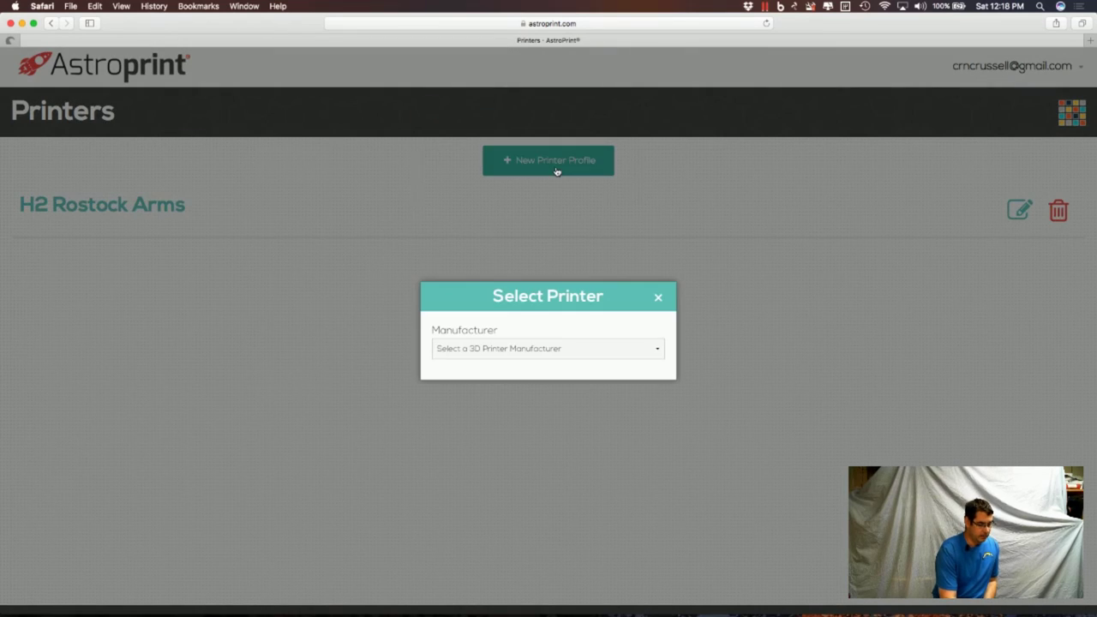
click(525, 350)
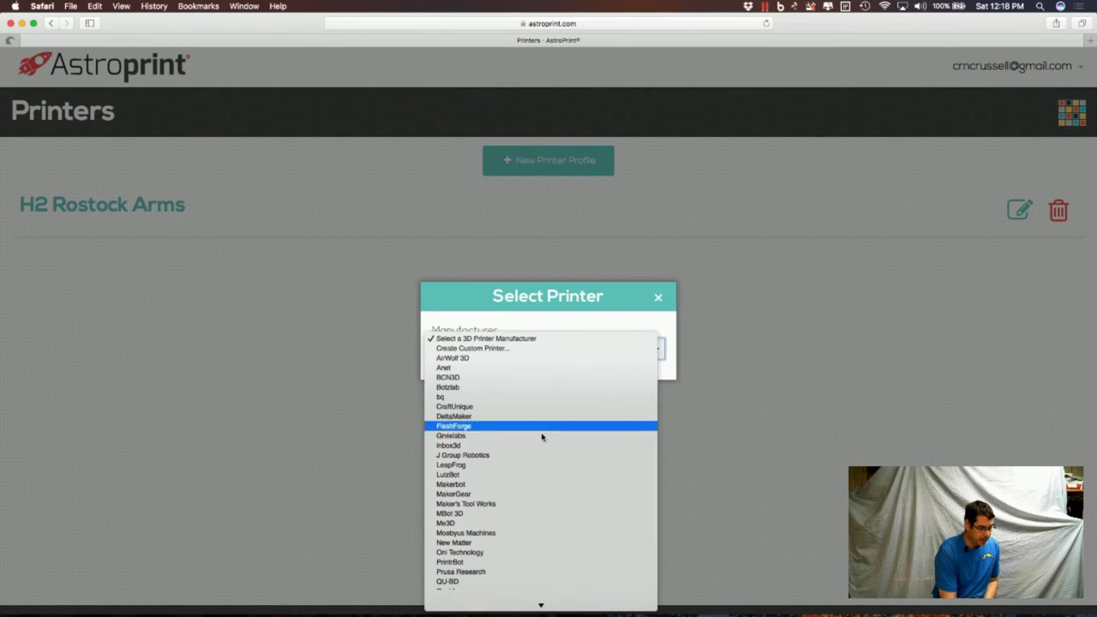
scroll(542, 437, down, 2)
scroll(542, 438, down, 1)
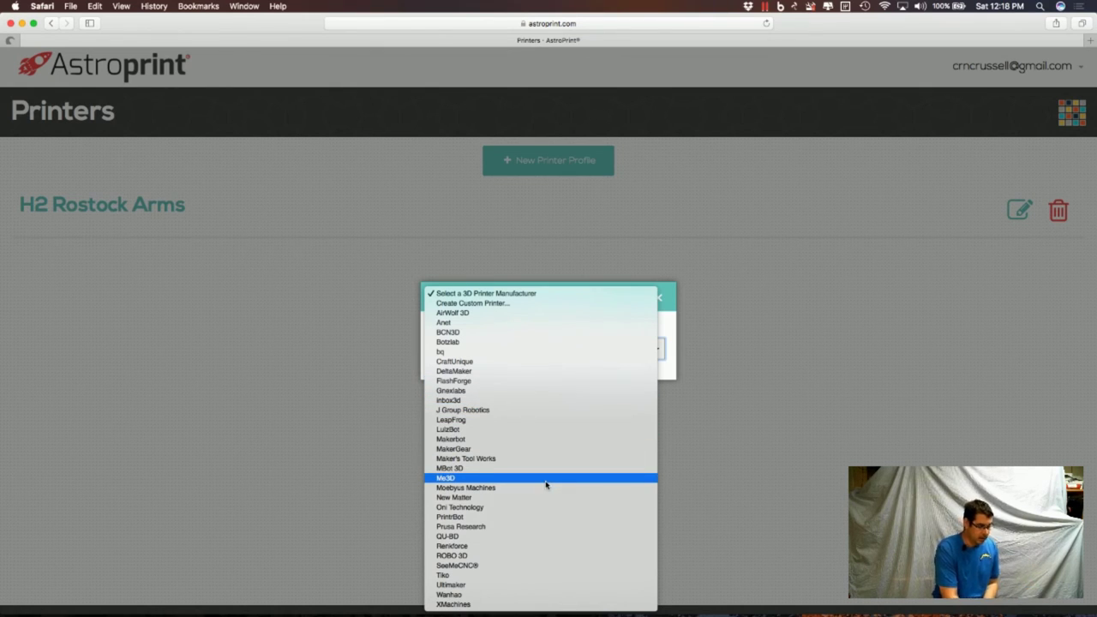
click(710, 457)
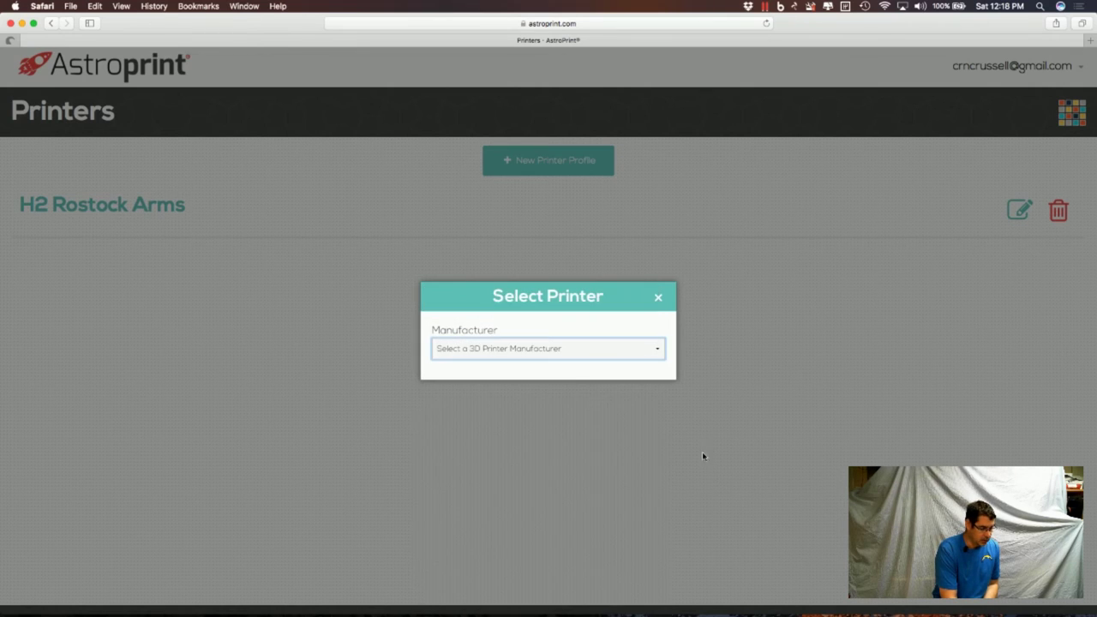
click(567, 355)
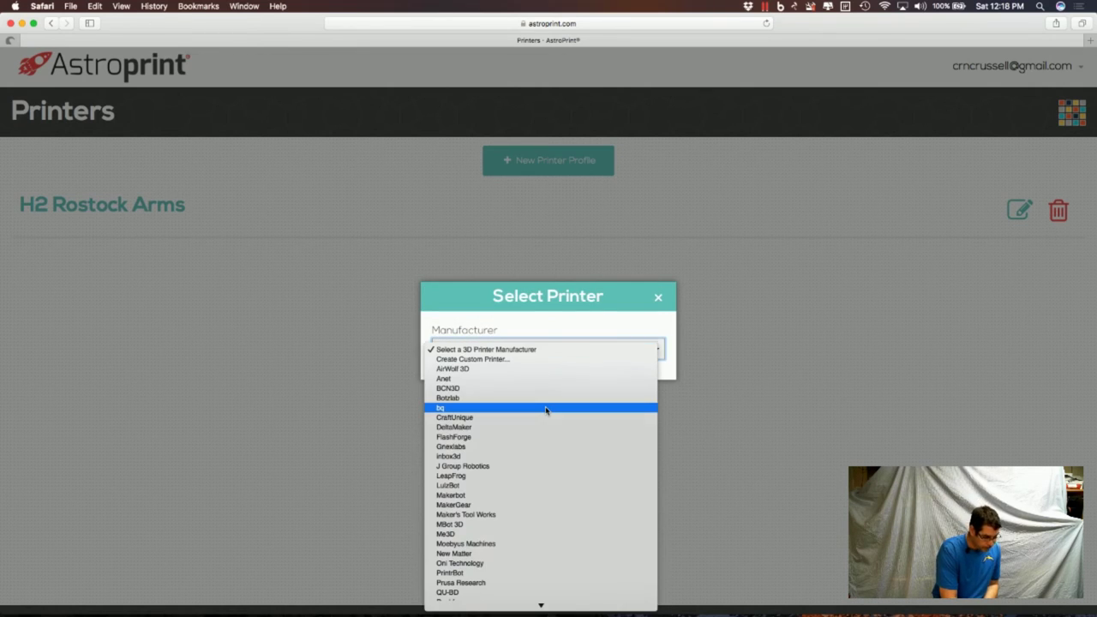
click(531, 360)
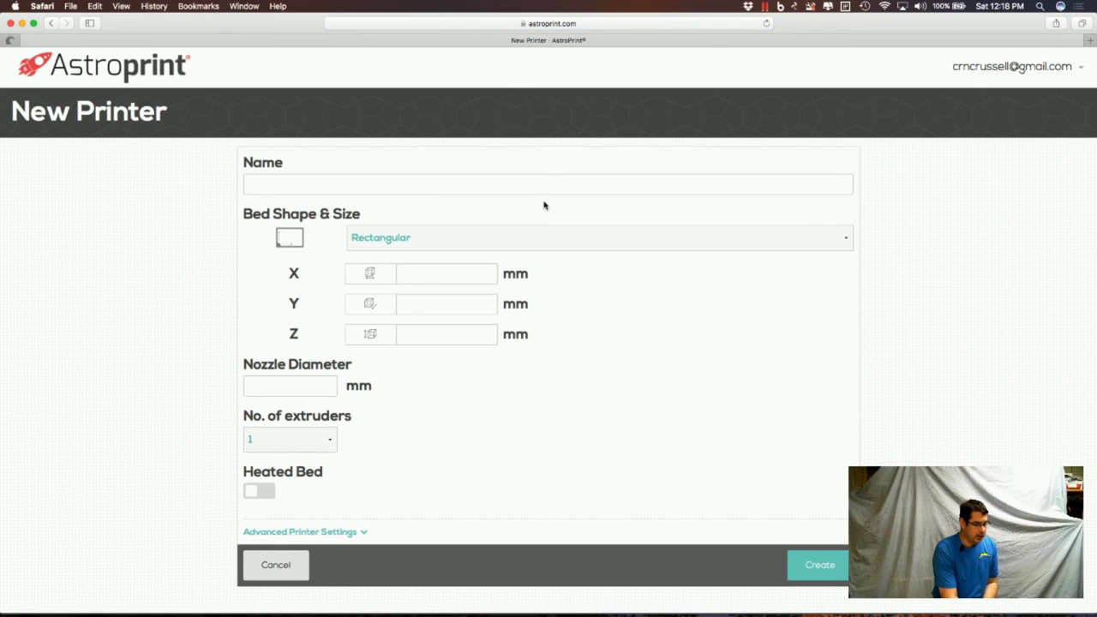
Name the new printer Bob and give it a Circular bed shape.
click(542, 186)
text(Bob)
click(573, 238)
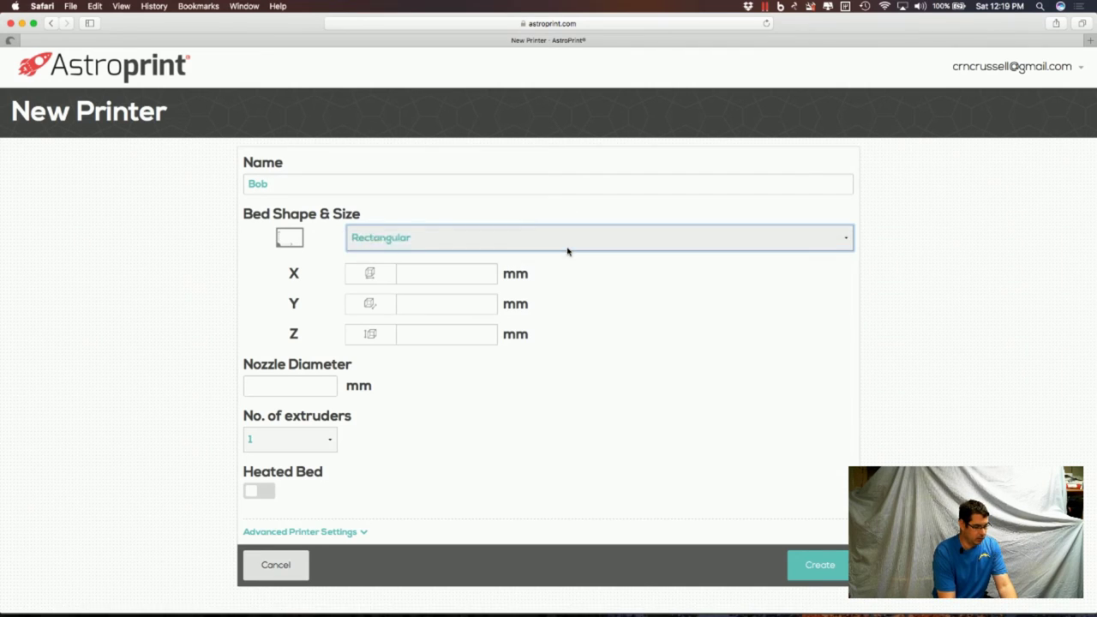
click(567, 248)
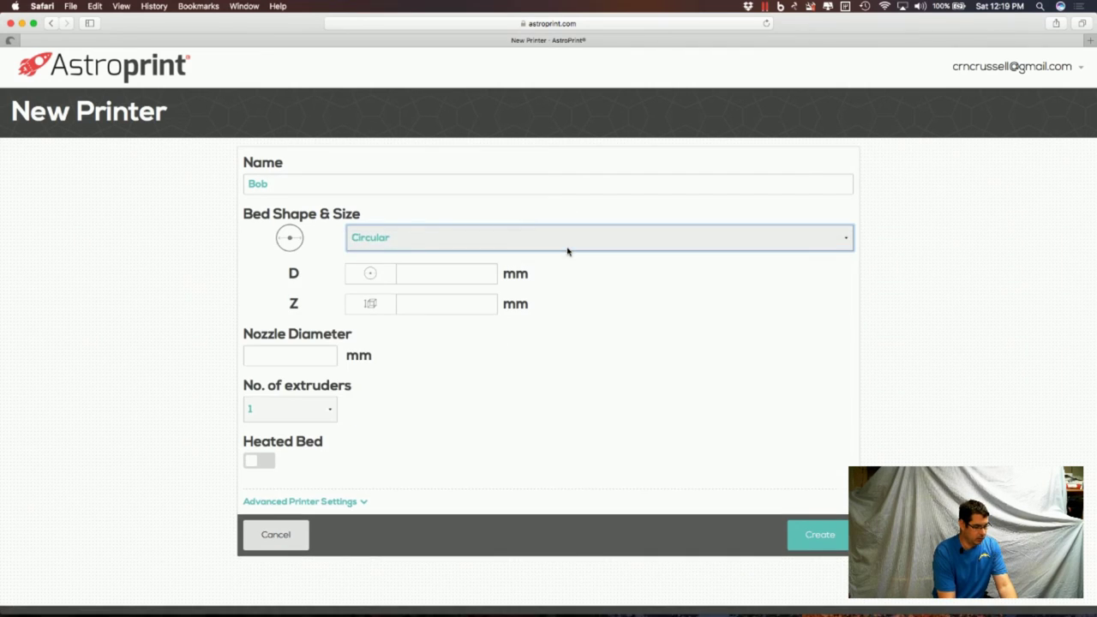
Enter bed diameter 200, build height 175 and nozzle diameter .5.
click(463, 276)
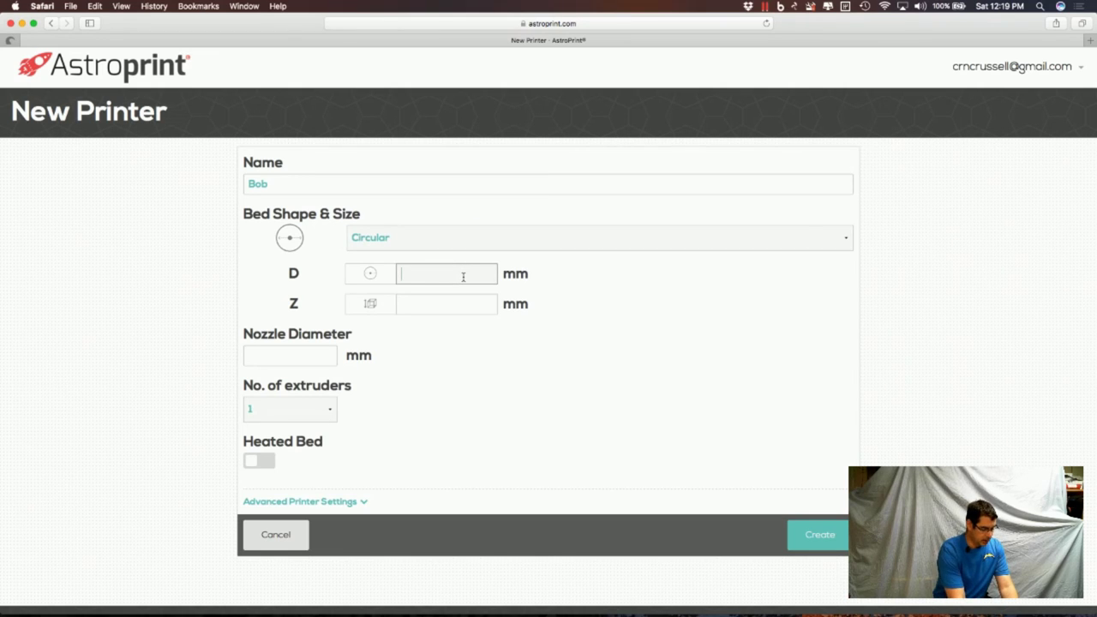
text(200)
key(Tab)
text(175)
click(317, 353)
text(.5)
key(Tab)
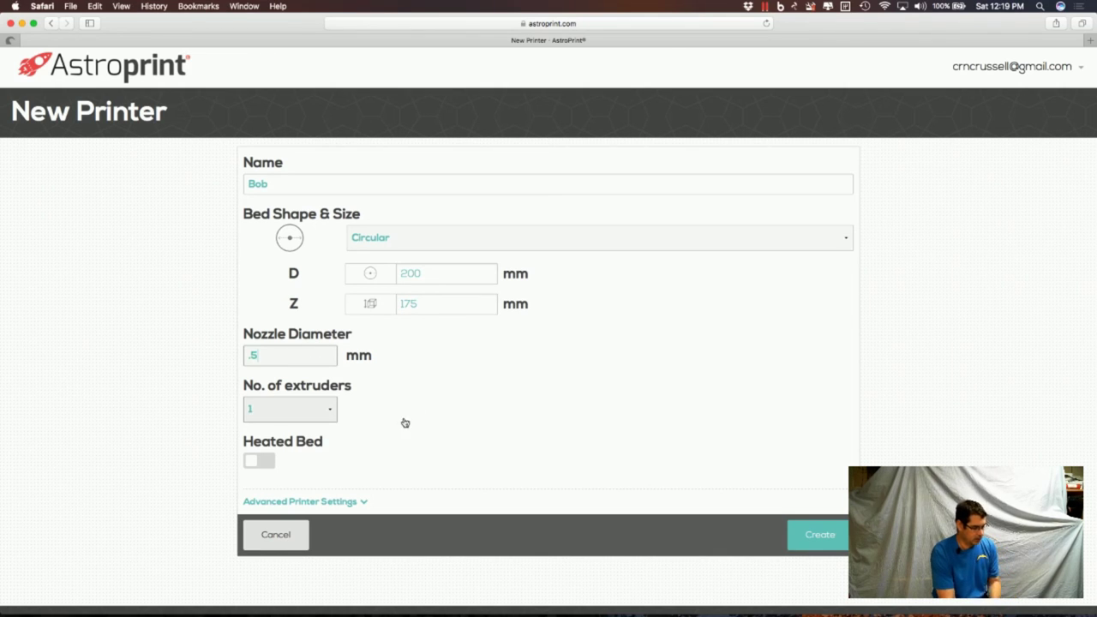
Review the advanced settings dropdowns, keeping GCODE format, Slic3r slicer and RepRap G-Code flavor.
click(316, 506)
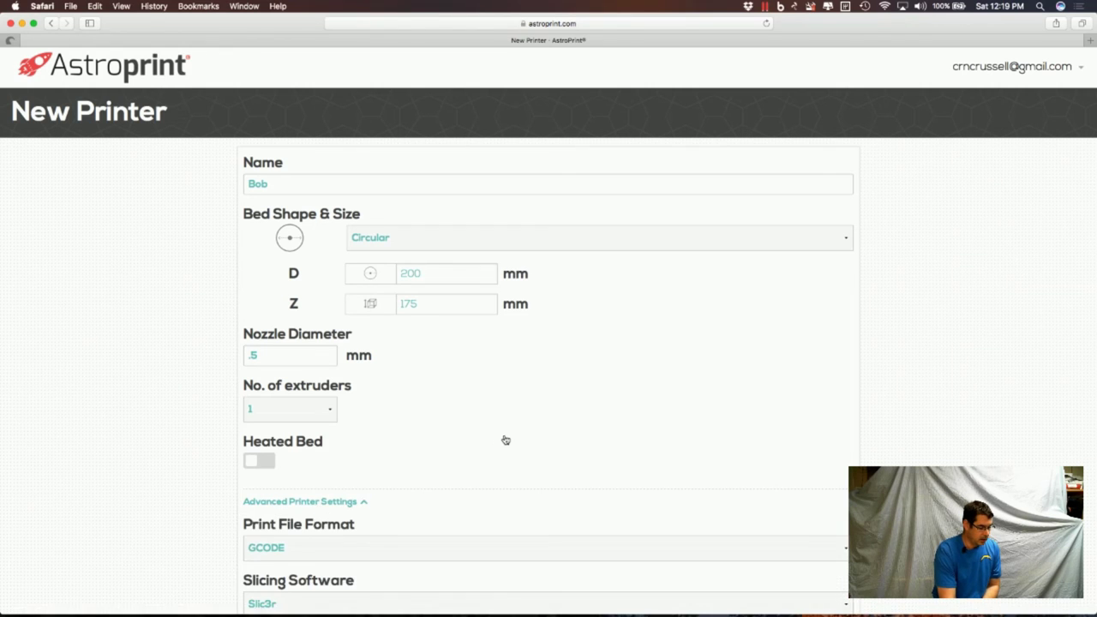
scroll(504, 441, down, 4)
scroll(506, 439, down, 5)
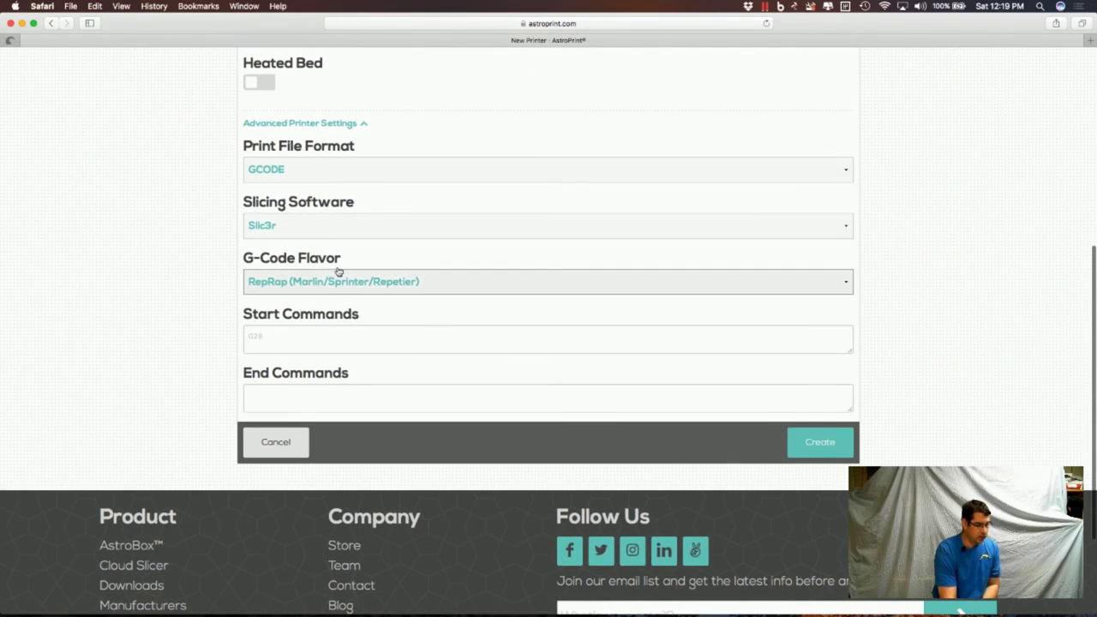
click(331, 171)
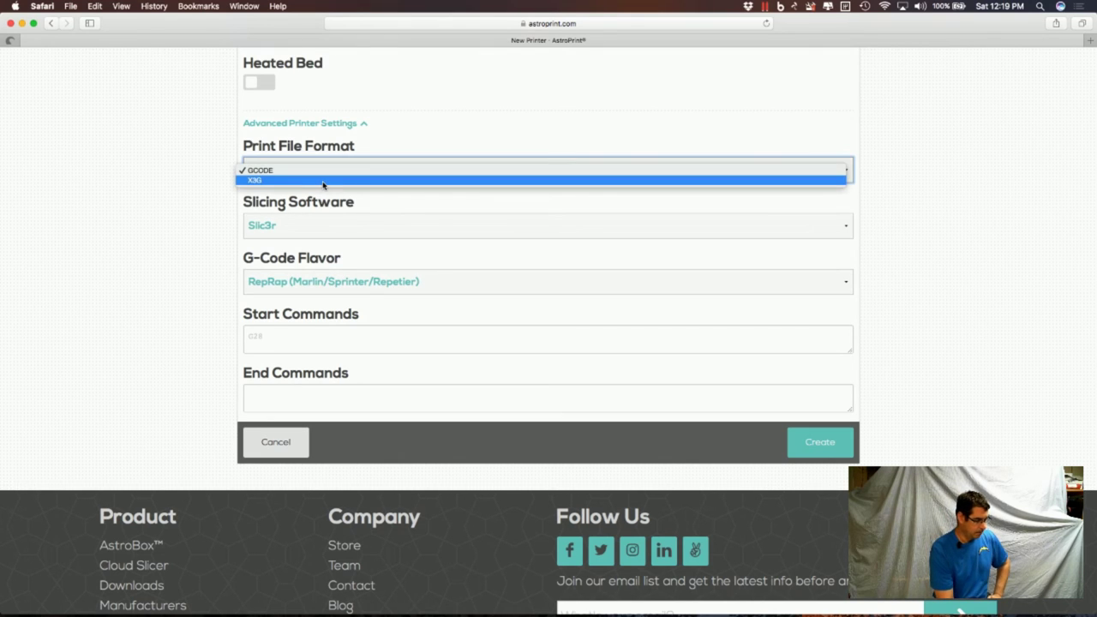
click(186, 182)
click(288, 224)
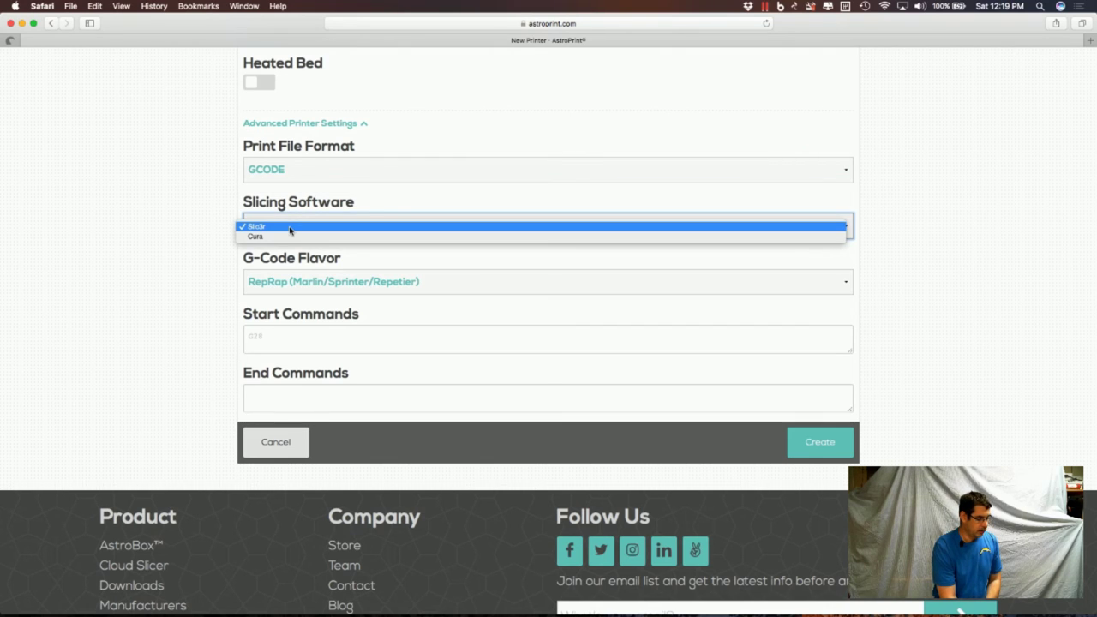
click(203, 215)
click(296, 286)
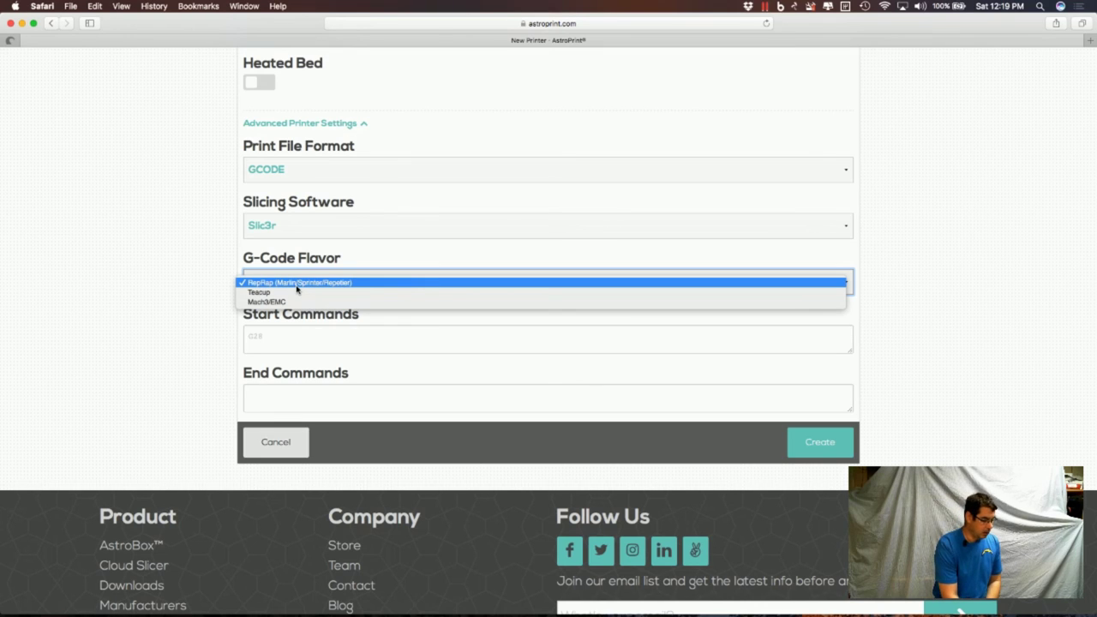
click(191, 292)
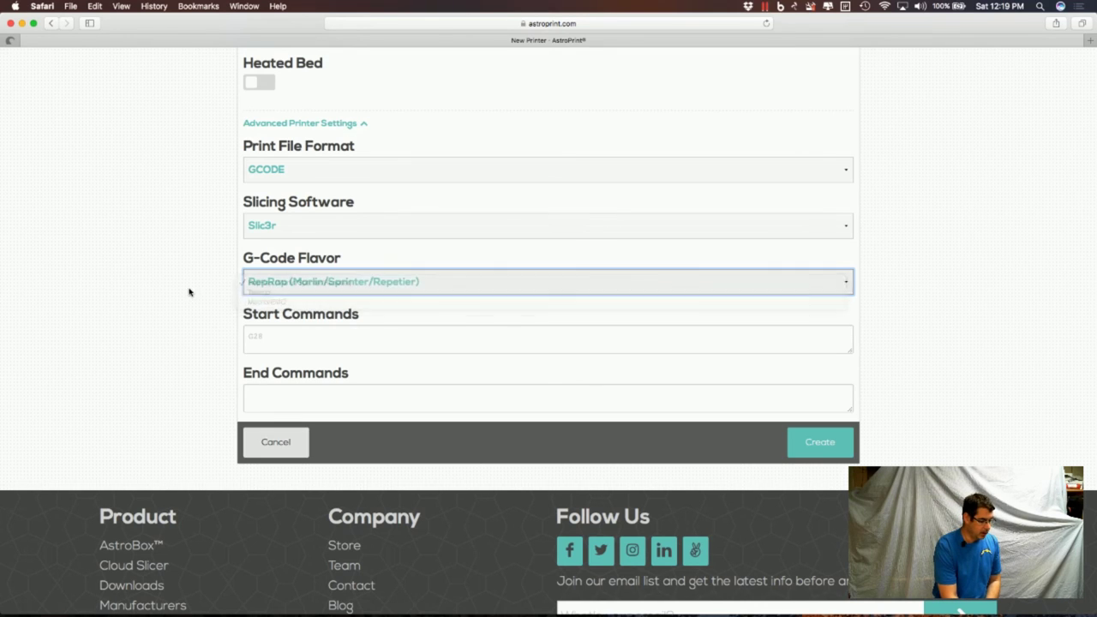
Inspect the start and end print commands, then cancel the unfinished printer Bob.
click(313, 345)
scroll(313, 344, down, 1)
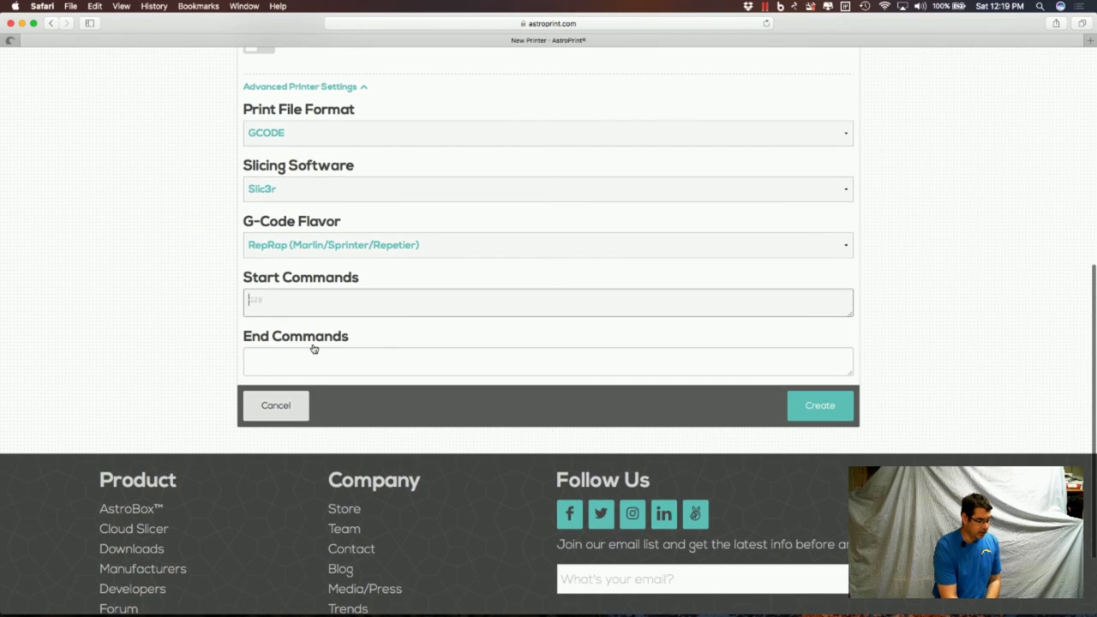
click(314, 350)
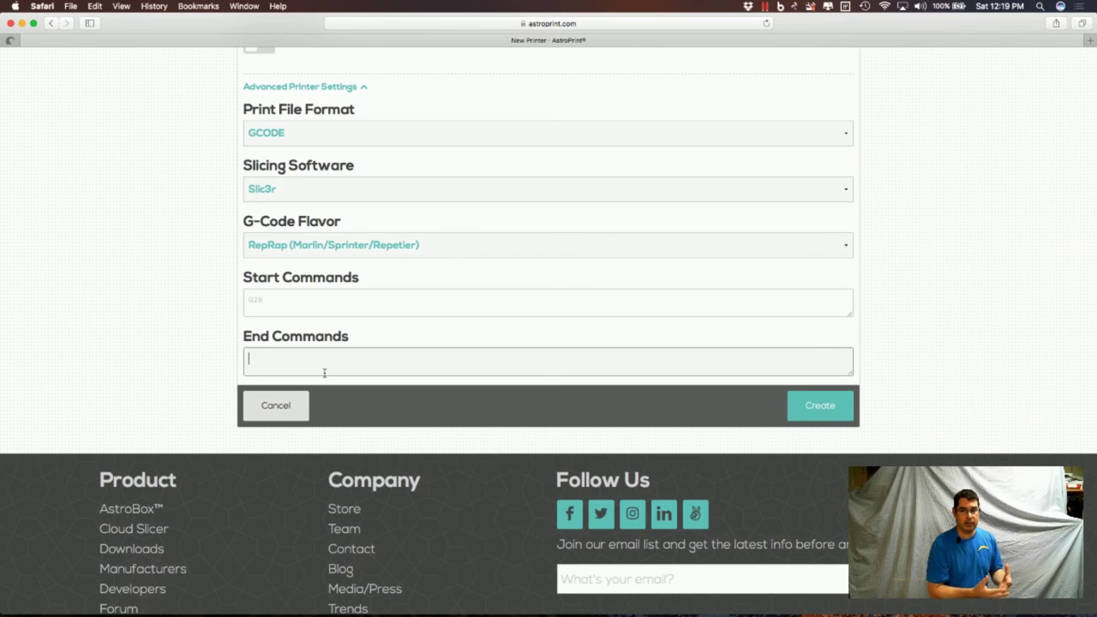
click(282, 405)
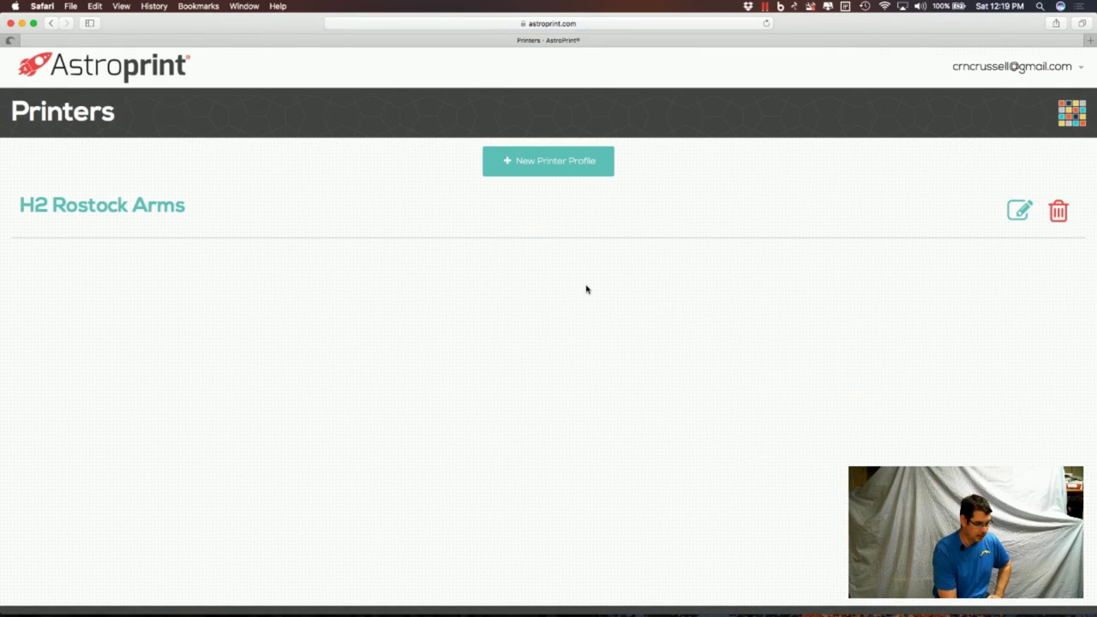
Open astrobox-bruiser's camera and controls from the Monitor and take a snapshot.
click(1071, 113)
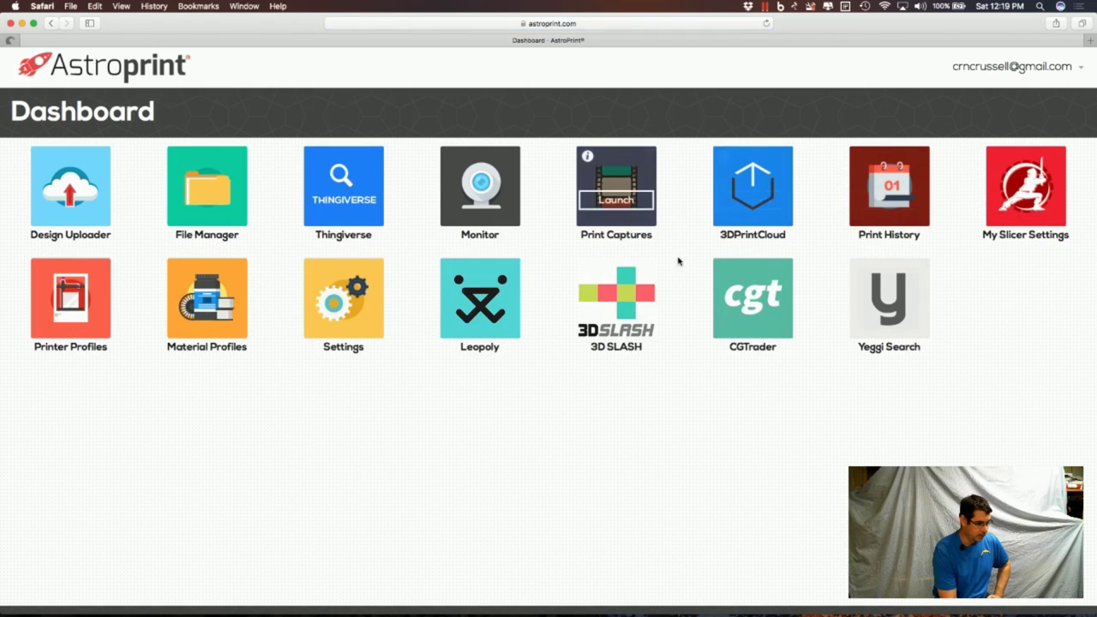
click(490, 186)
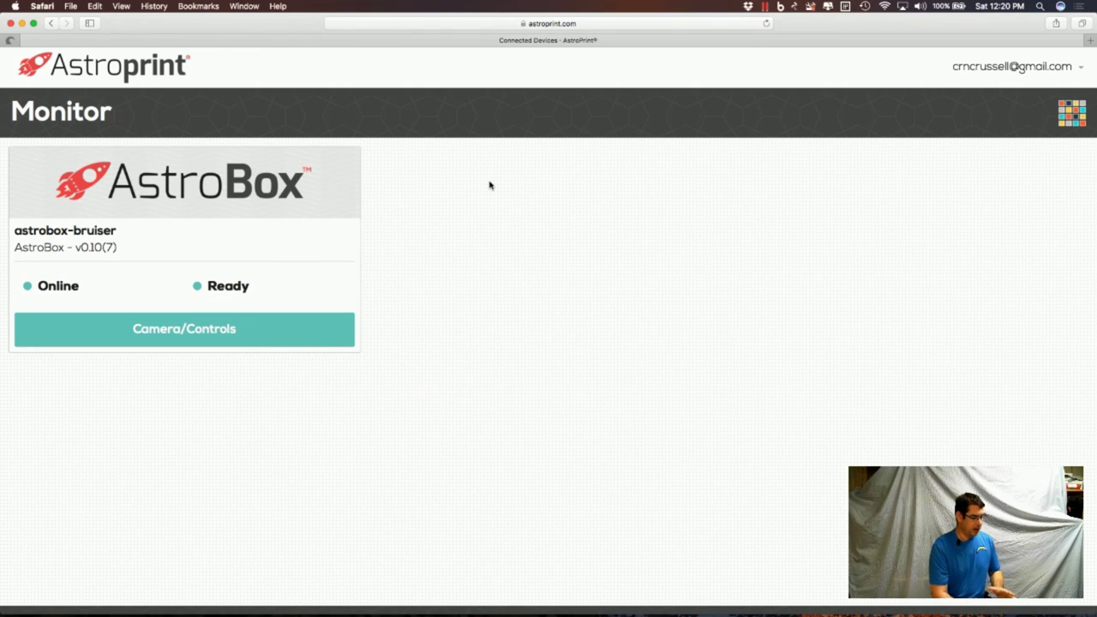
click(252, 329)
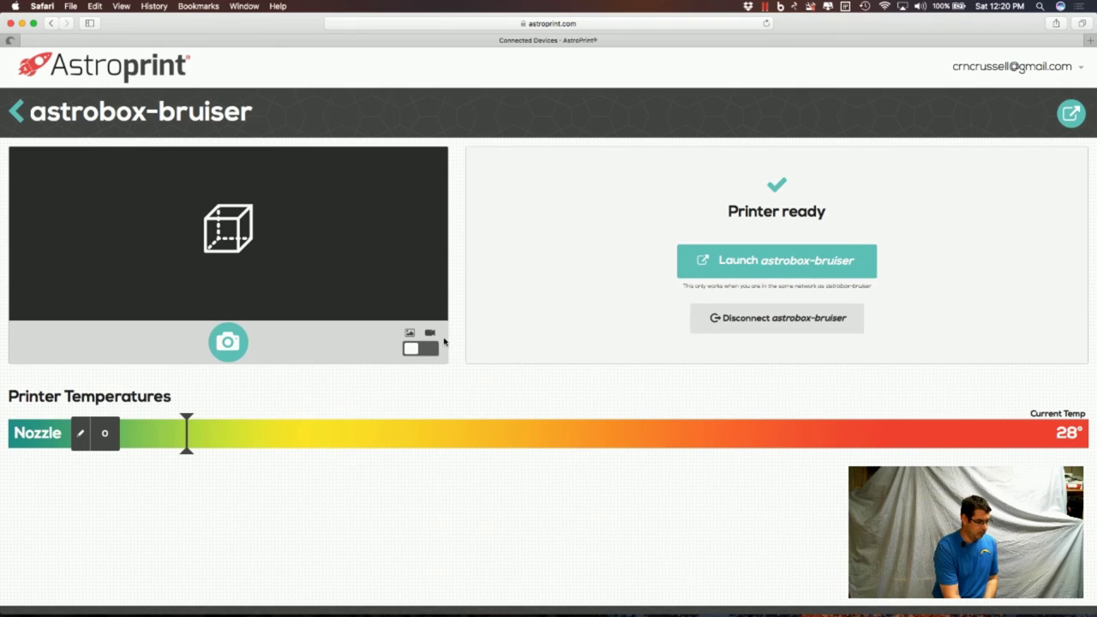
click(242, 342)
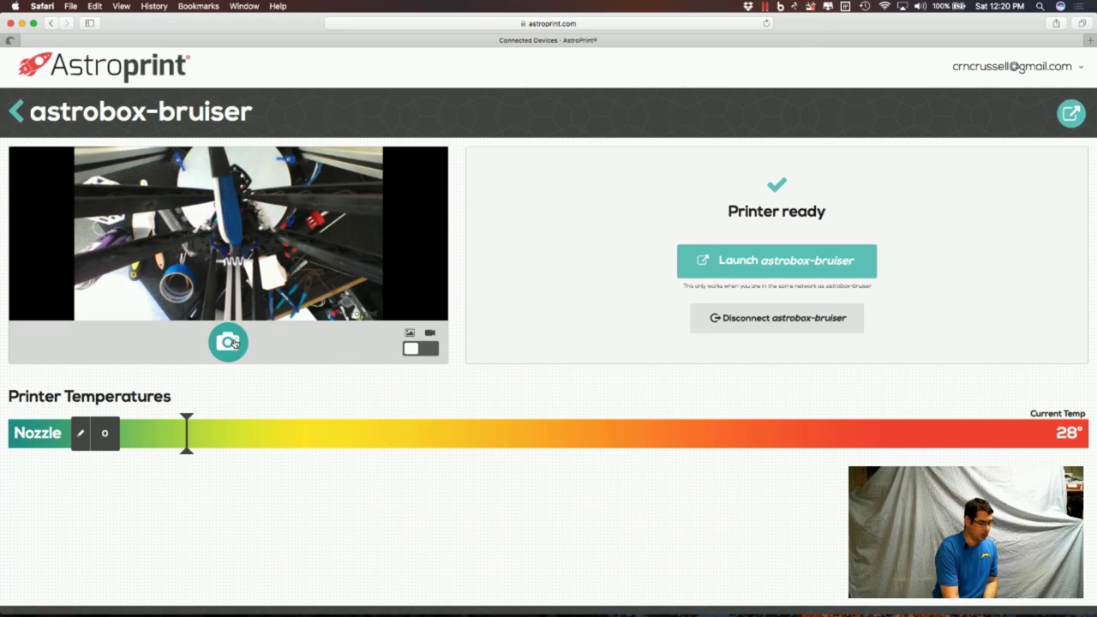
Switch the camera to video and return to the Dashboard.
click(427, 348)
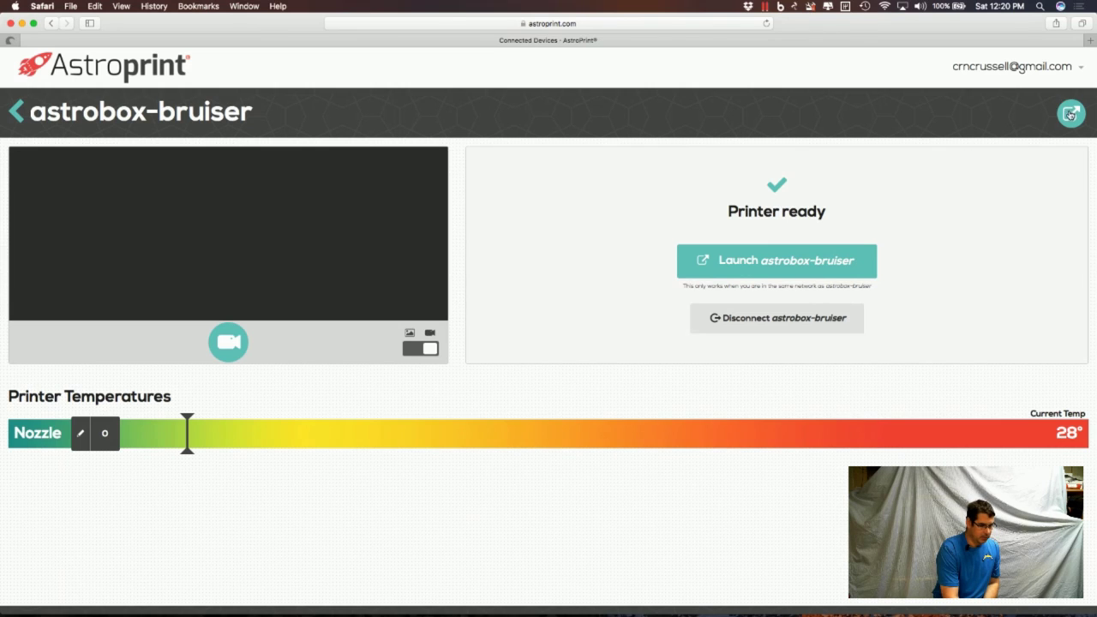
click(18, 111)
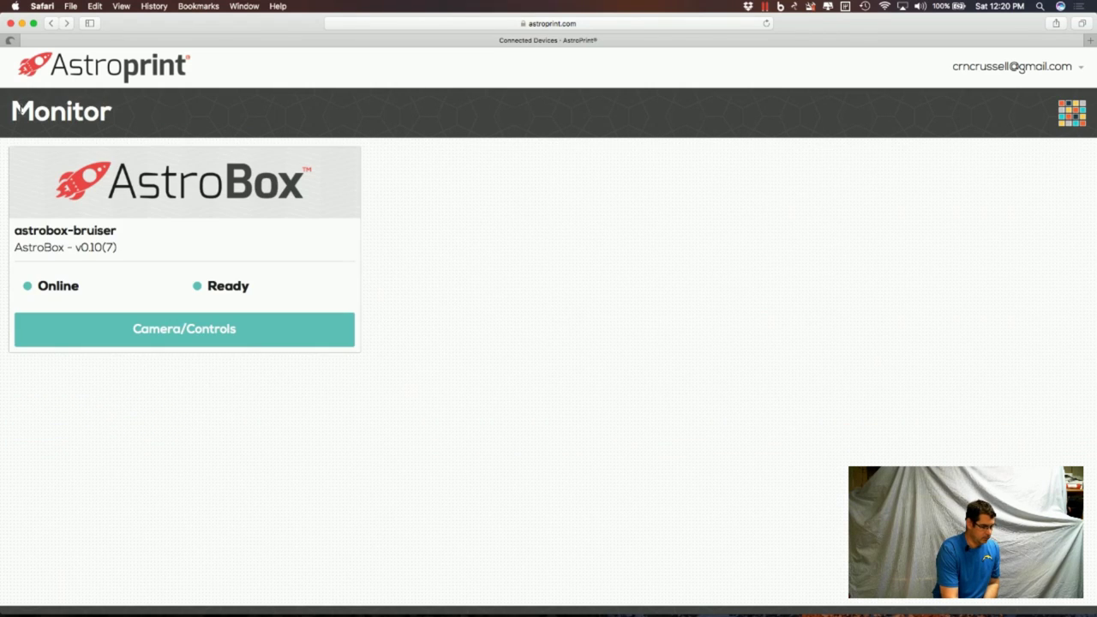
click(1070, 120)
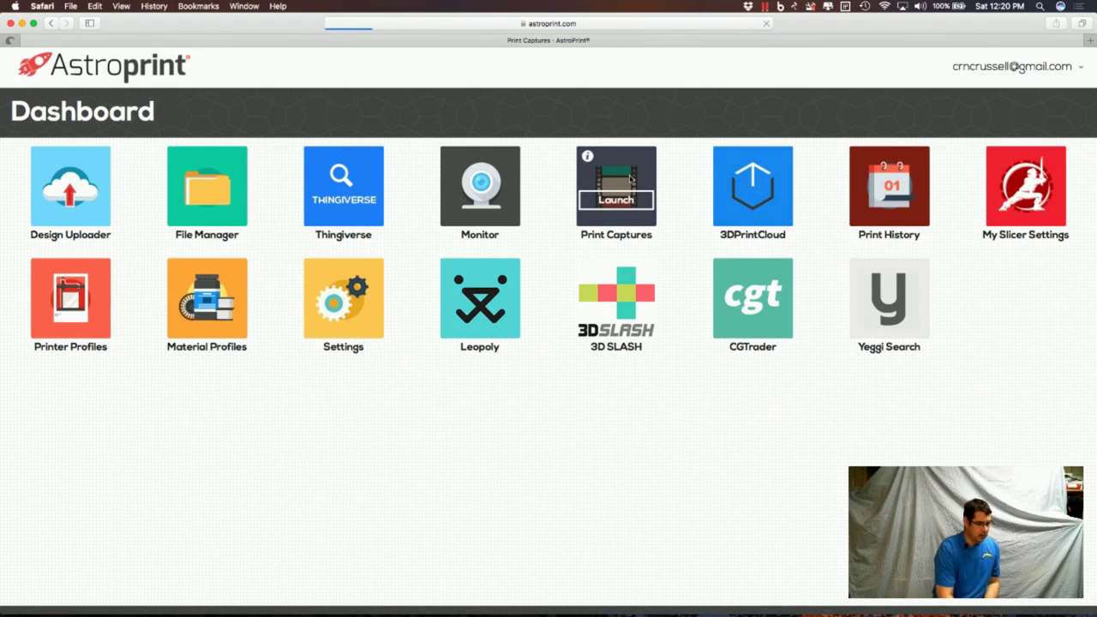
click(630, 180)
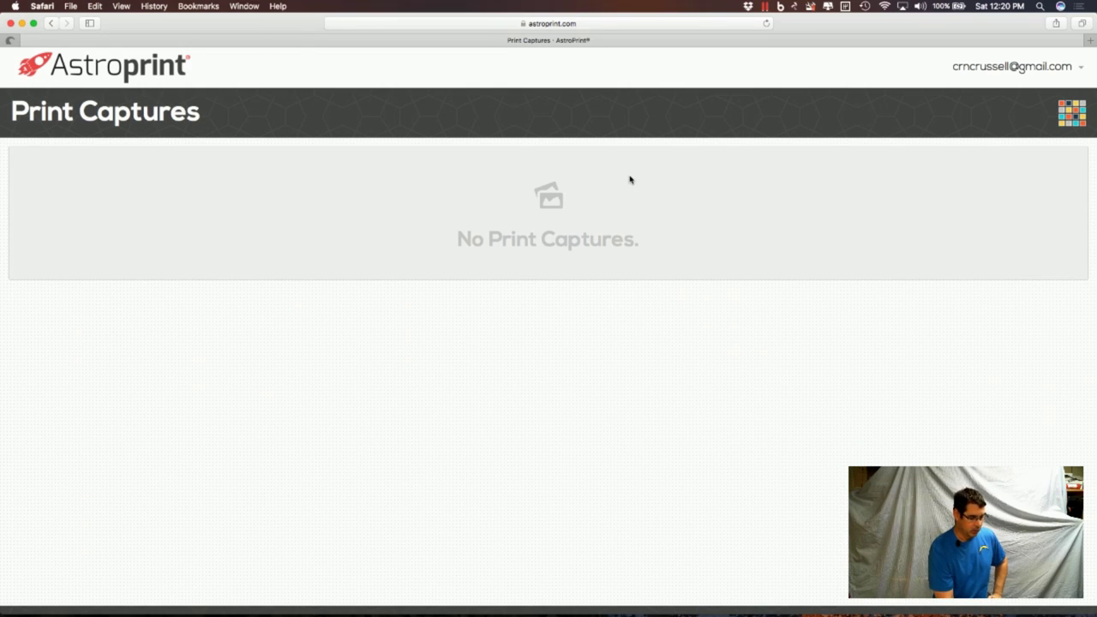
click(1073, 114)
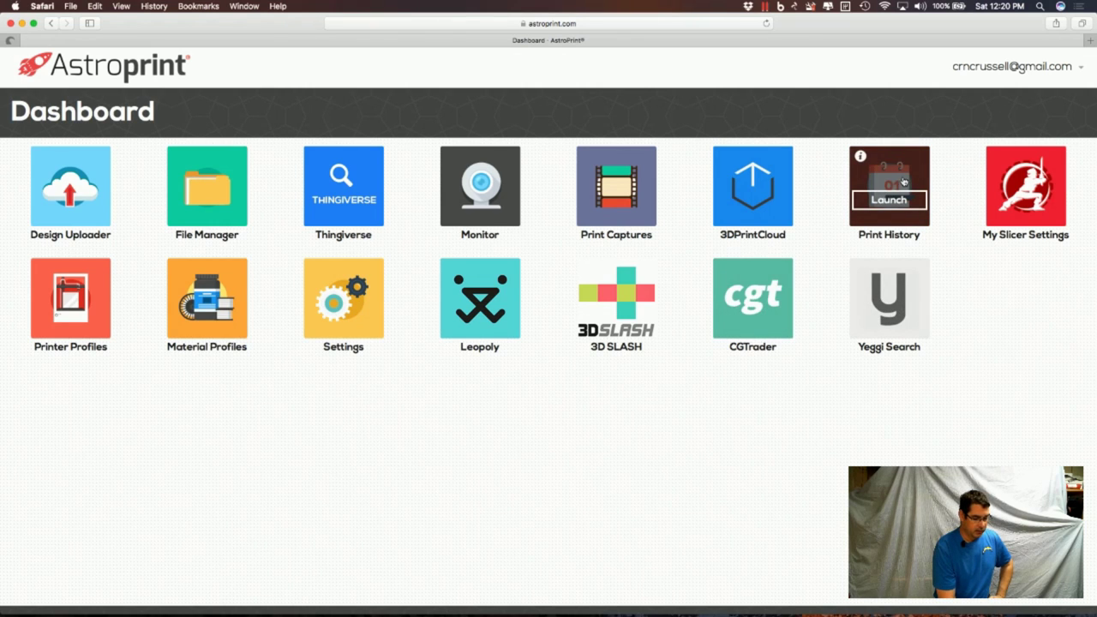
click(1011, 177)
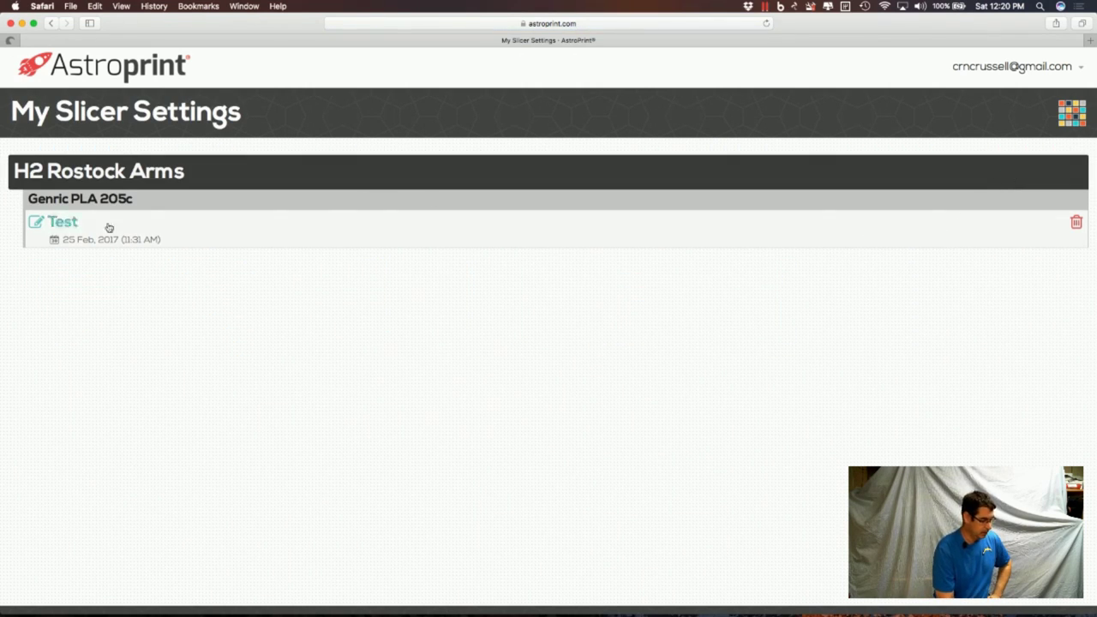
click(72, 227)
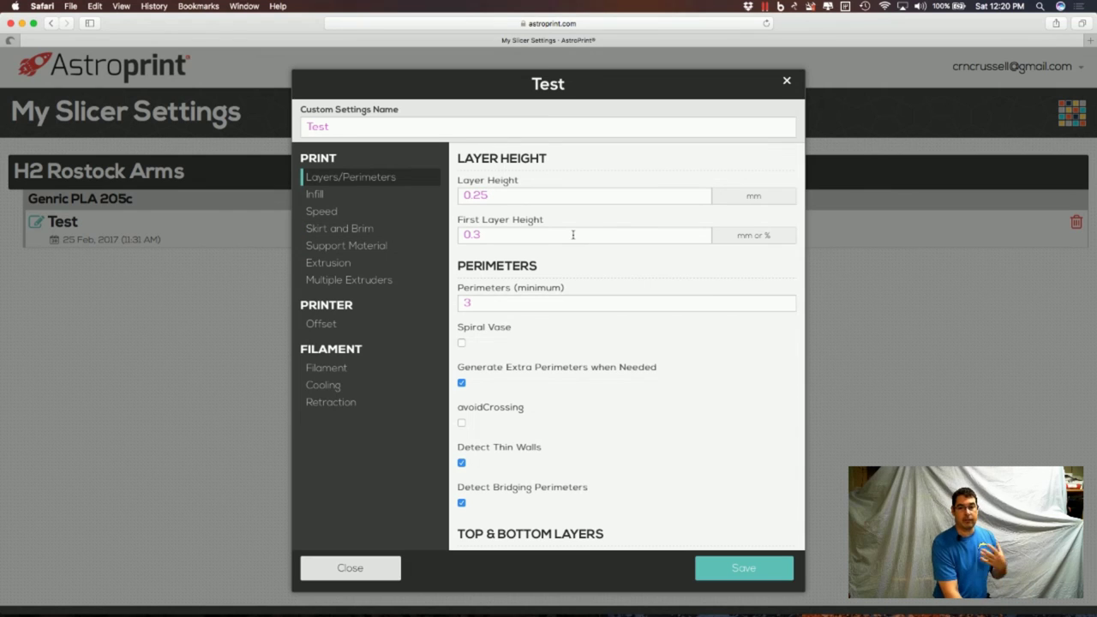
click(787, 81)
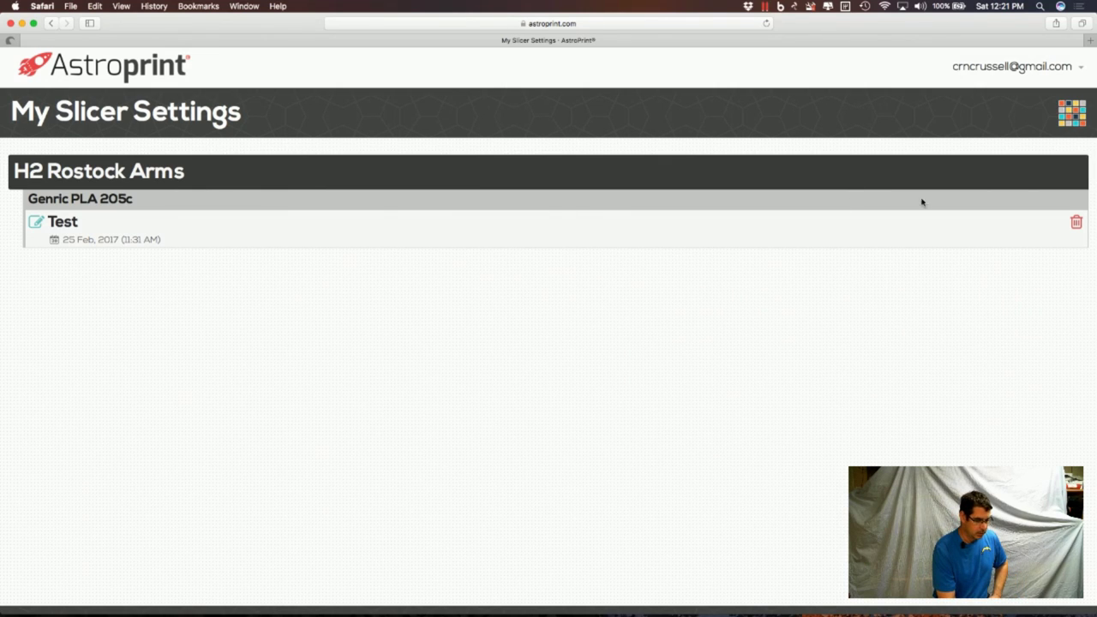
click(1067, 118)
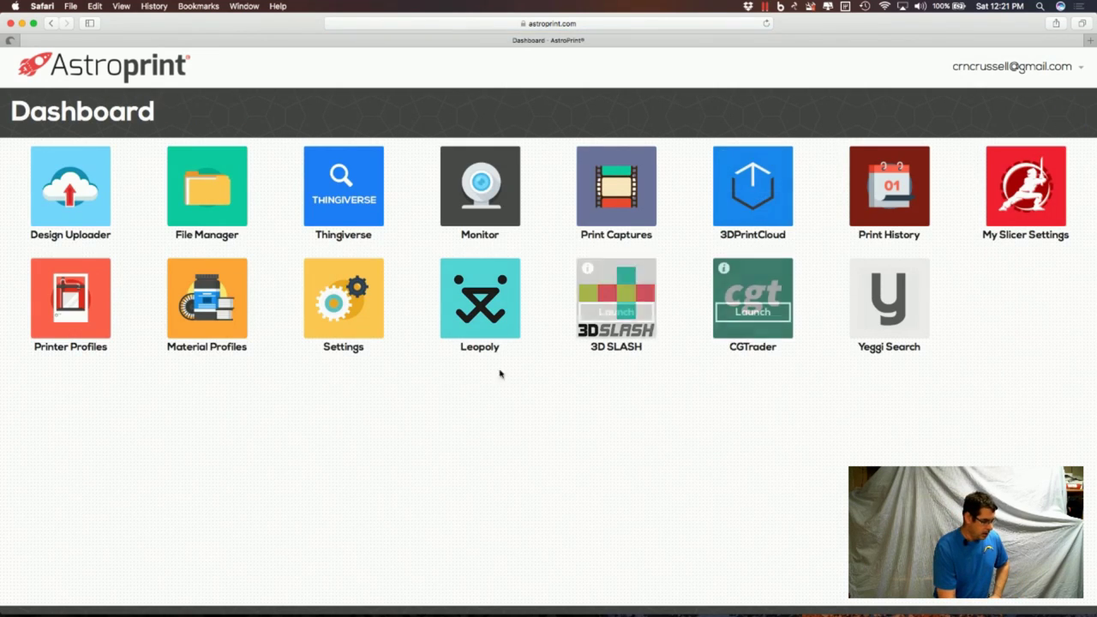